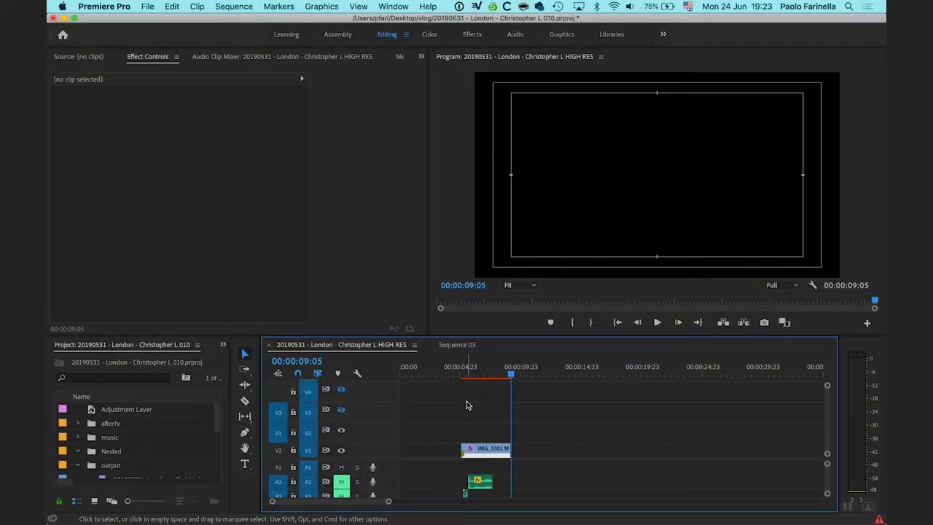
Play back the finished HIGH RES edit from the point where the model appears.
key("space")
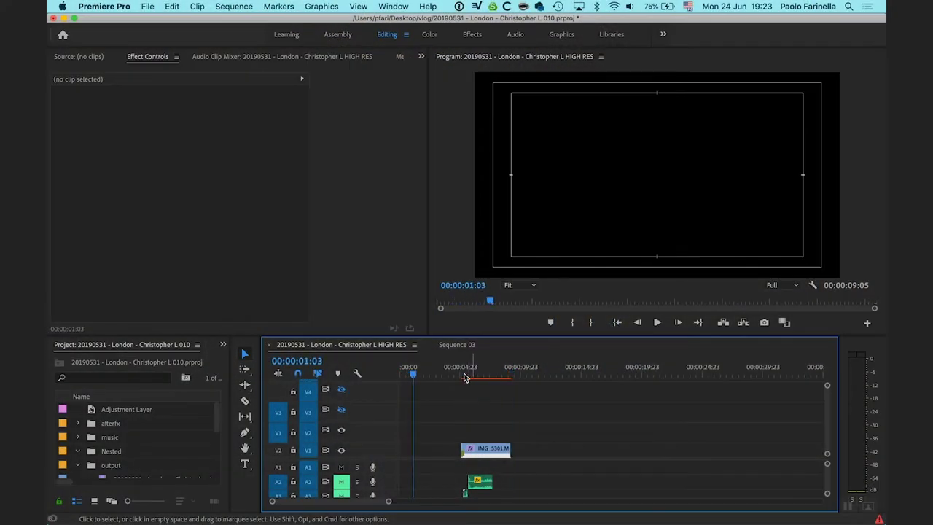
left_click(461, 375)
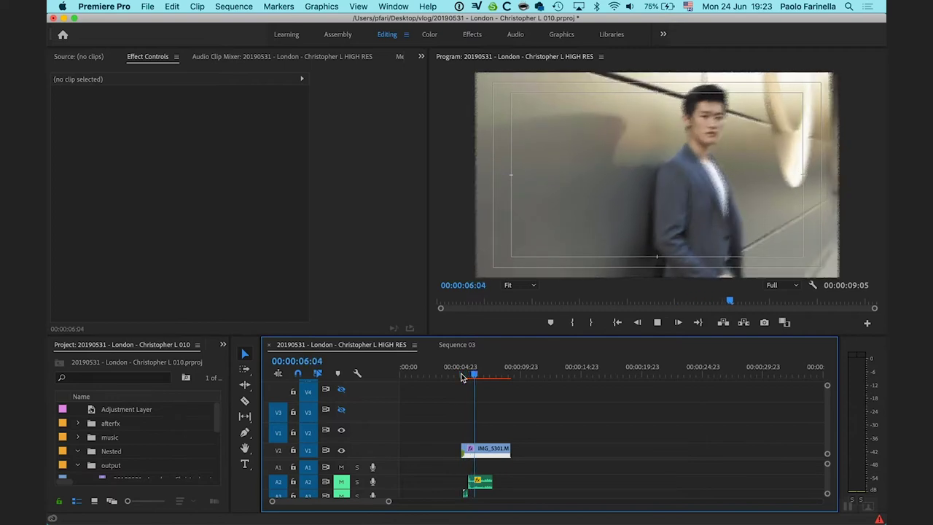
left_click(461, 374)
key("space")
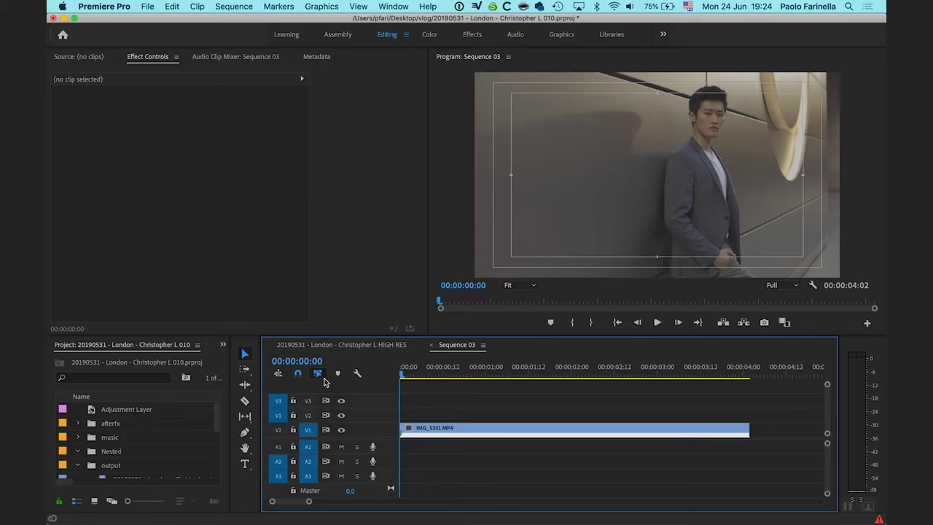
key("space")
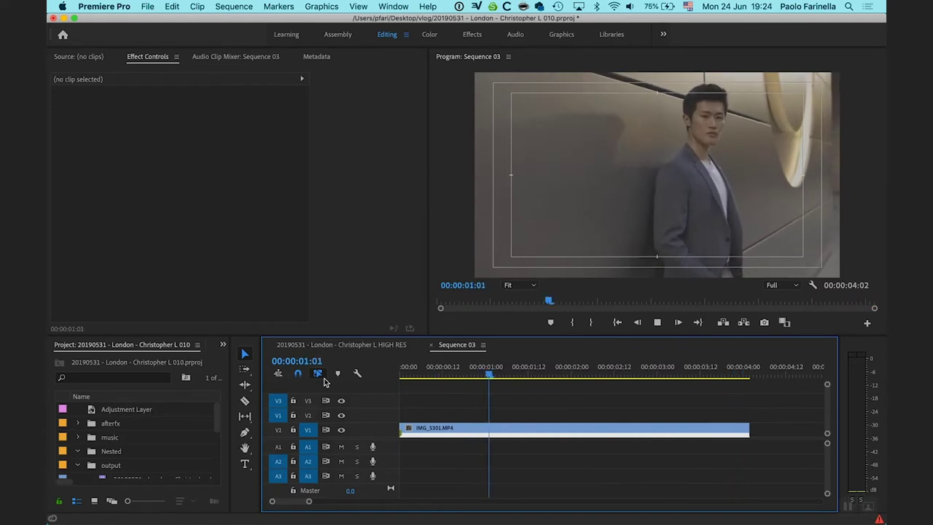
left_click(621, 376)
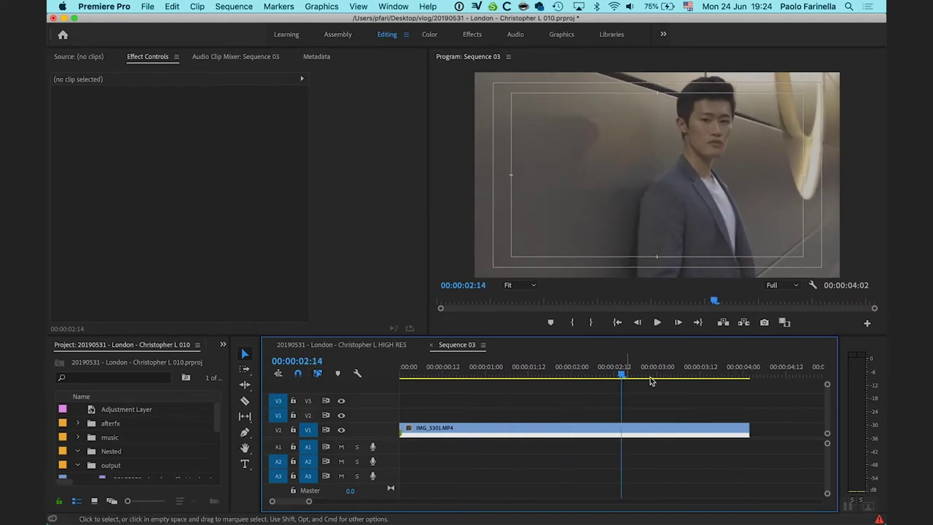
left_click_drag(621, 376, 385, 379)
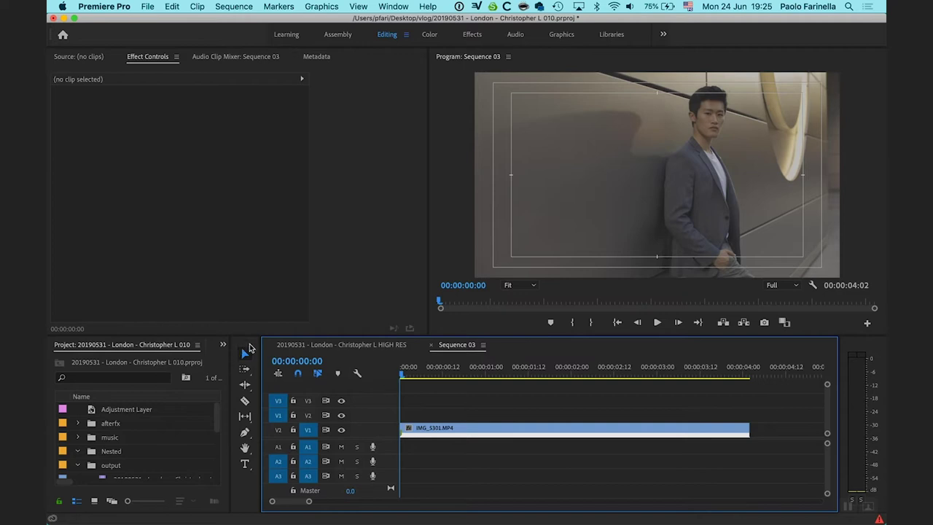
Search Effects for 'transfor' and drag Distort > Transform onto the IMG_5301.MP4 clip.
left_click_drag(253, 317, 252, 282)
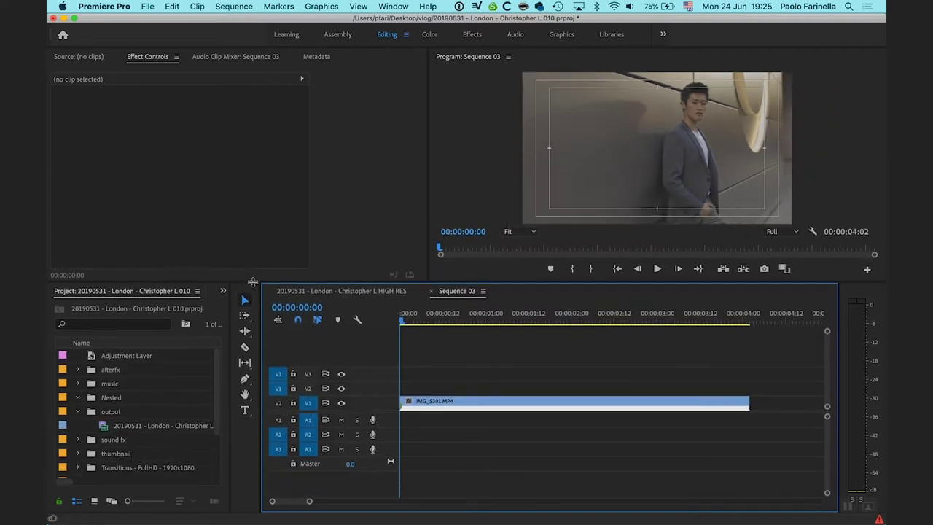
left_click(224, 294)
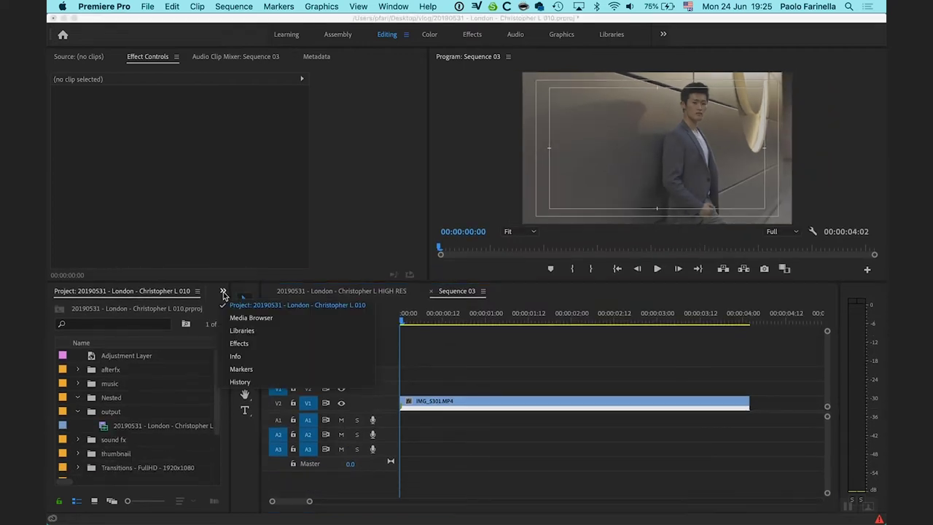
left_click(284, 346)
left_click(156, 307)
type("transfor")
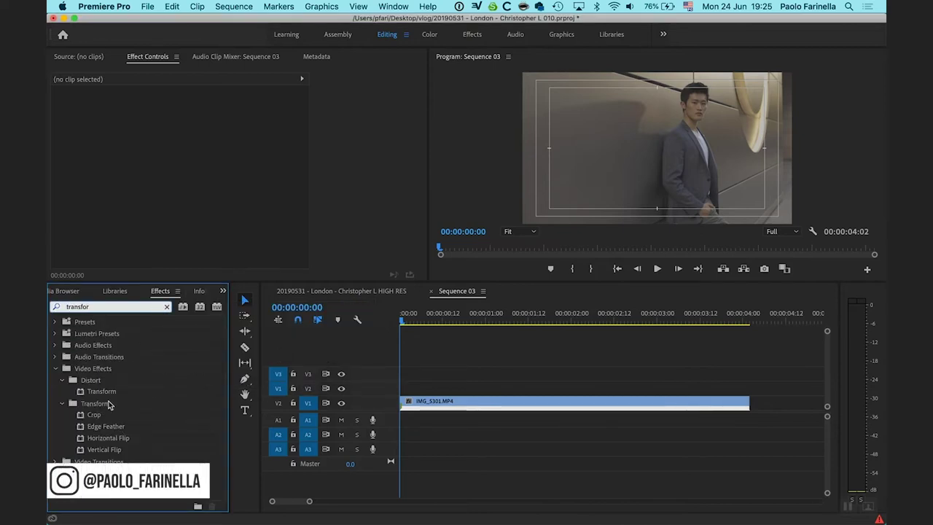
left_click_drag(101, 390, 522, 406)
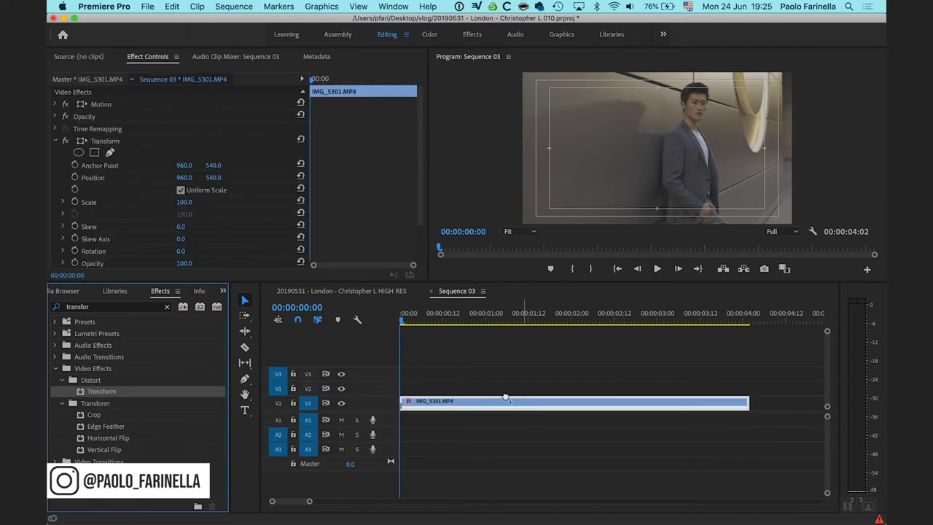
left_click_drag(402, 323, 430, 324)
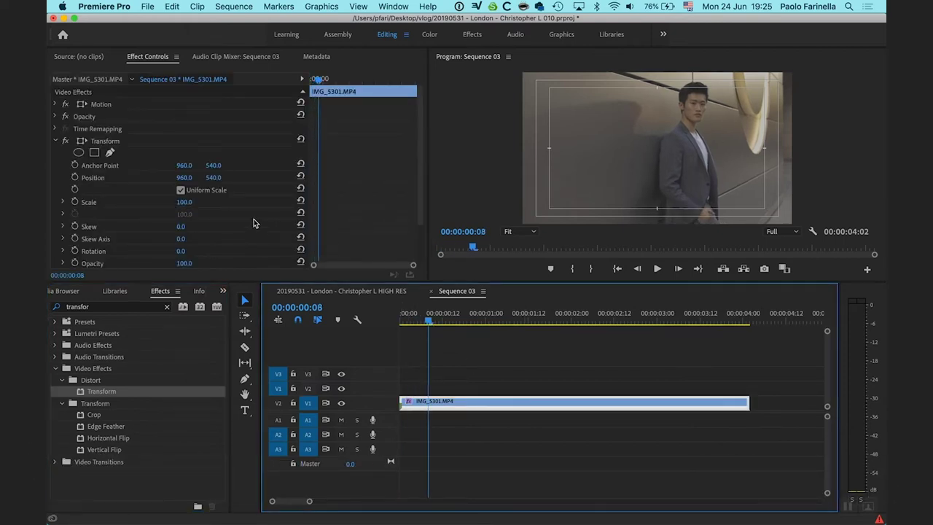
Keyframe Transform Scale from frame 8, setting 112 at frame 10 and 95 at frame 11.
left_click(75, 202)
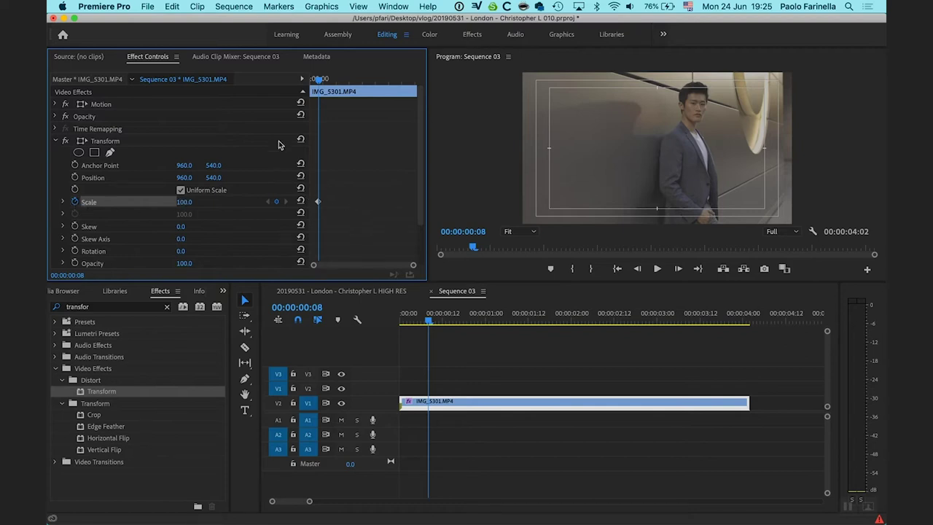
key("Right")
key("Right")
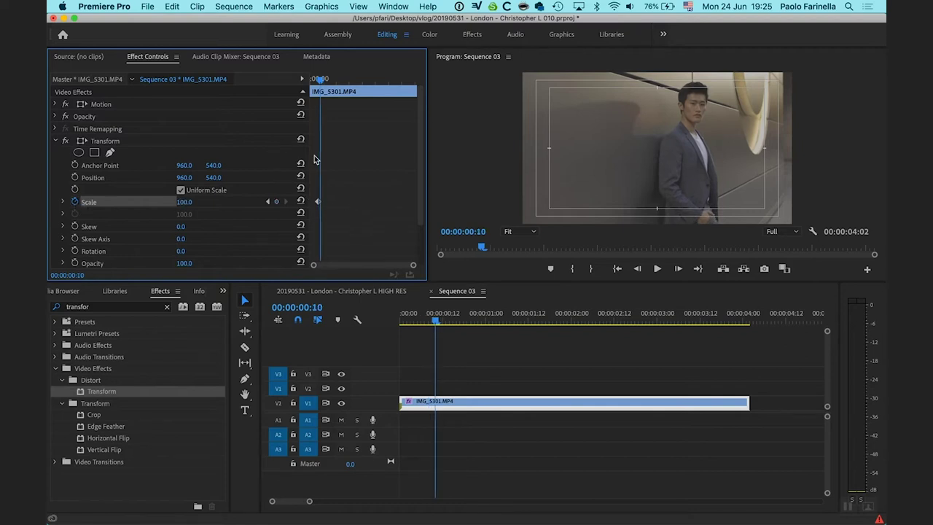
left_click(193, 201)
type("112")
key("Return")
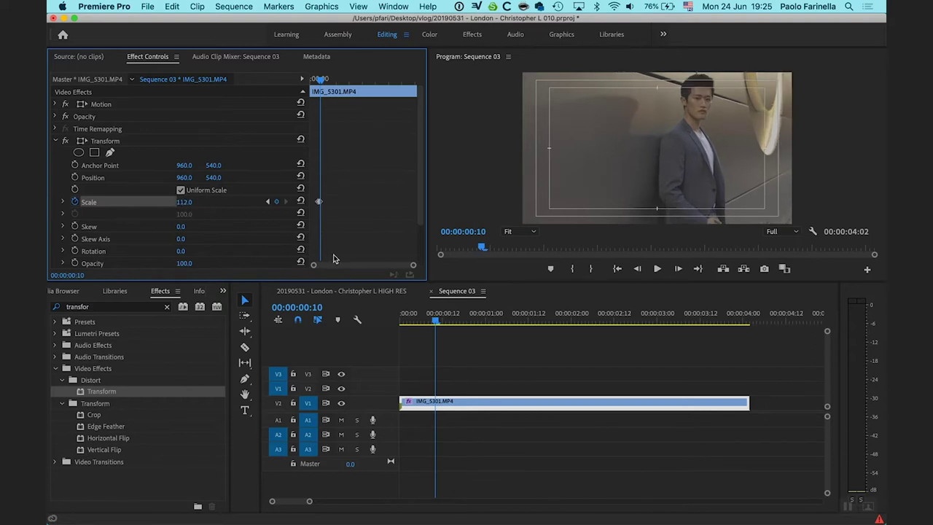
key("Right")
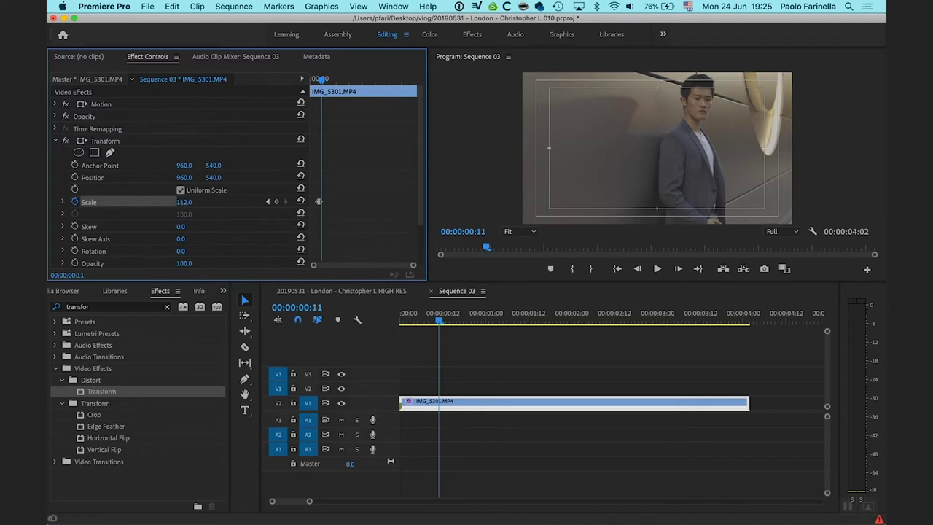
left_click(184, 202)
type("95")
key("Return")
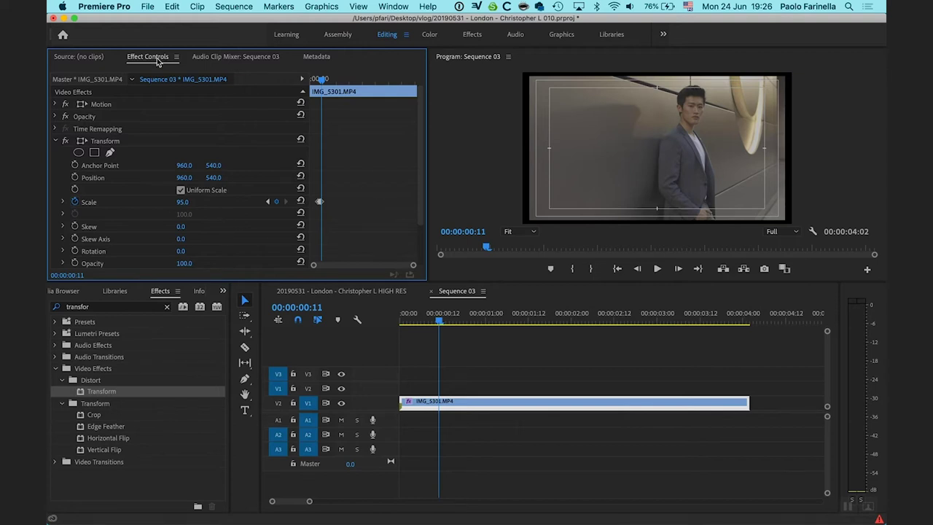
Set Scale to 105 at frame 12 and back to 100 at frame 14.
key("Right")
left_click(190, 202)
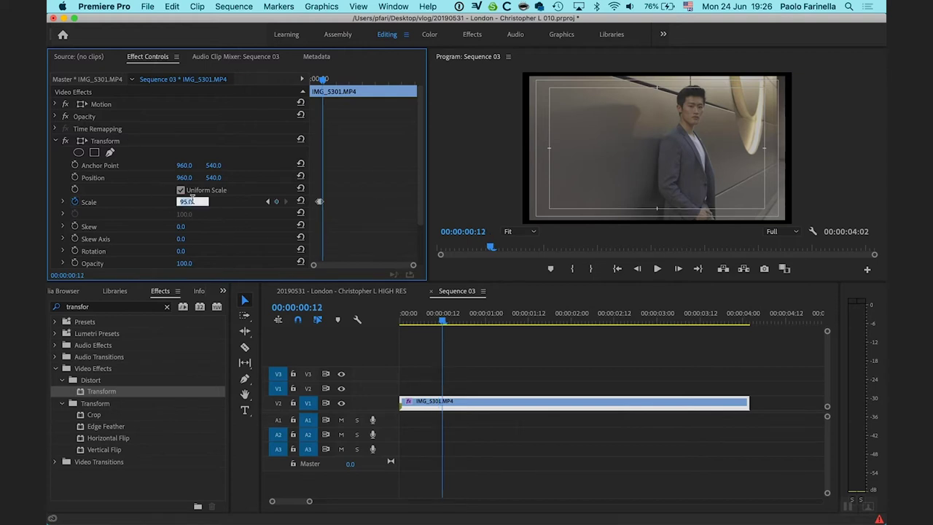
type("105")
key("Return")
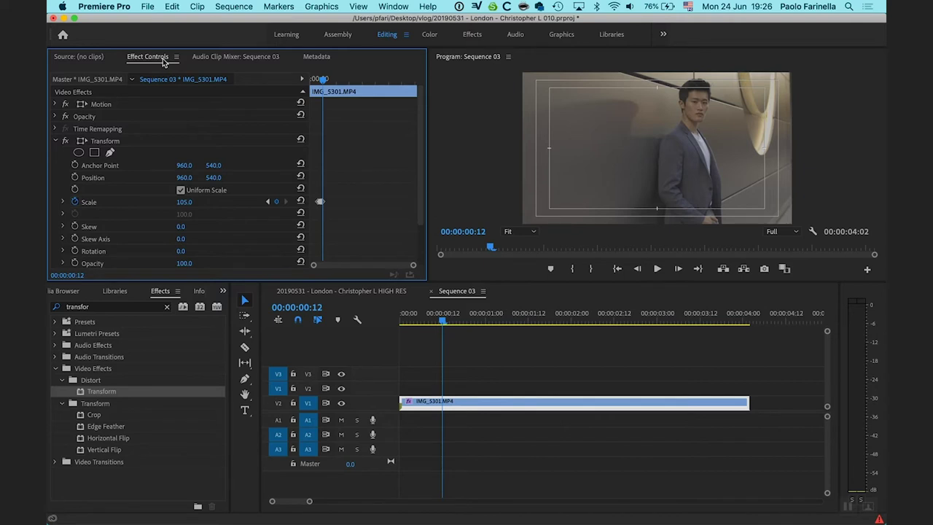
key("Right")
key("Right")
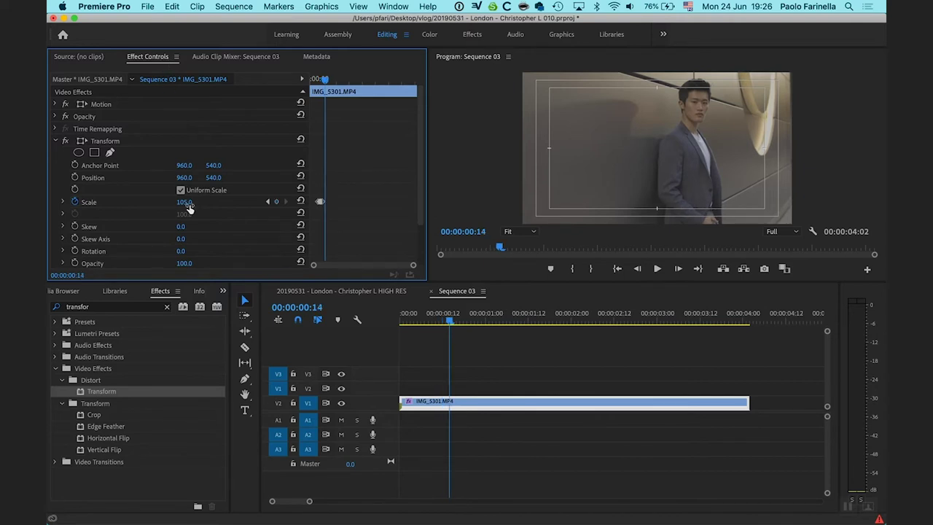
left_click(190, 202)
type("100")
key("Return")
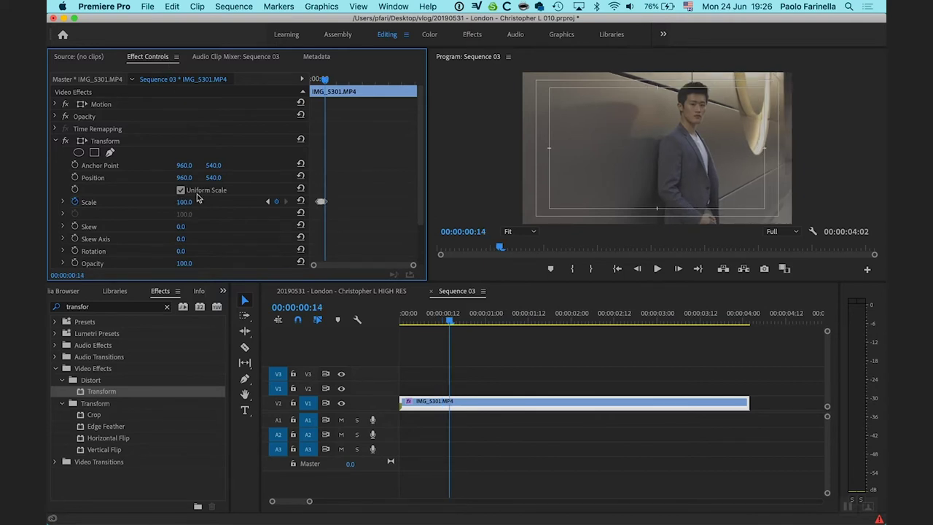
left_click(307, 82)
key("space")
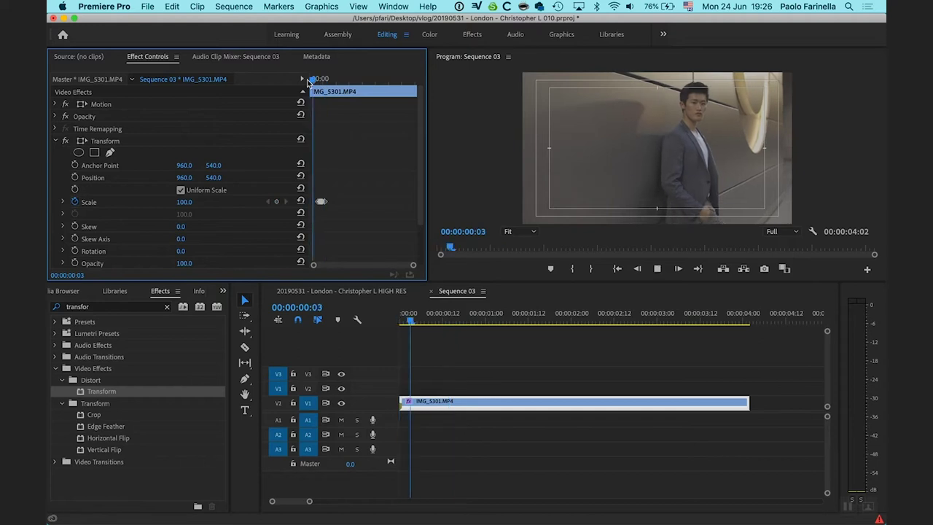
left_click(314, 80)
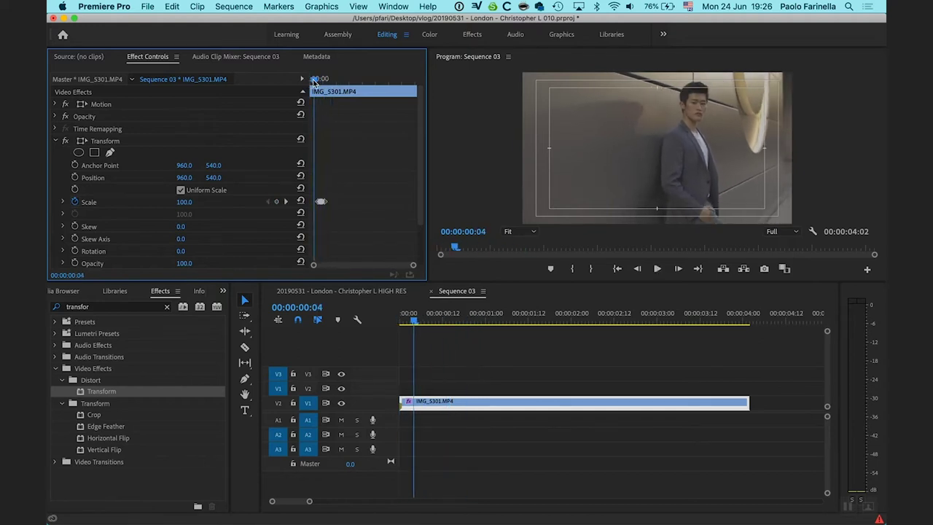
left_click(311, 81)
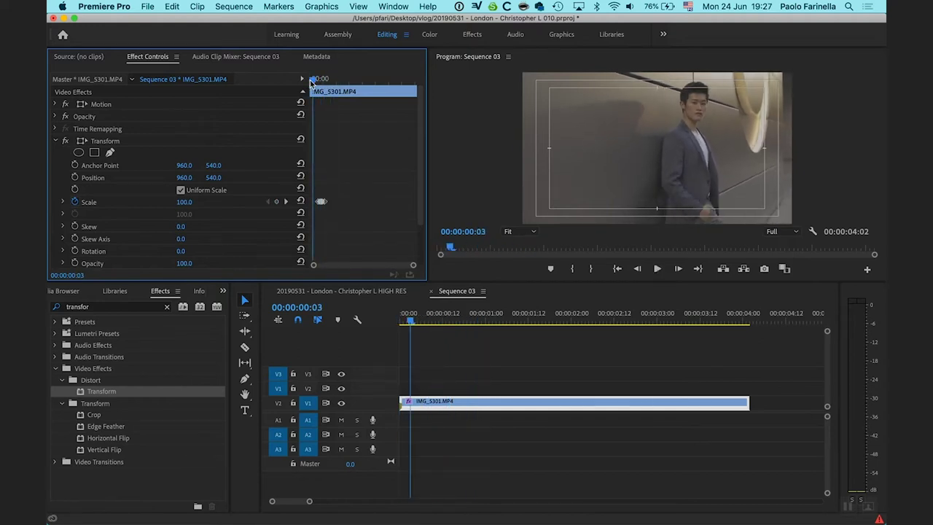
left_click(317, 79)
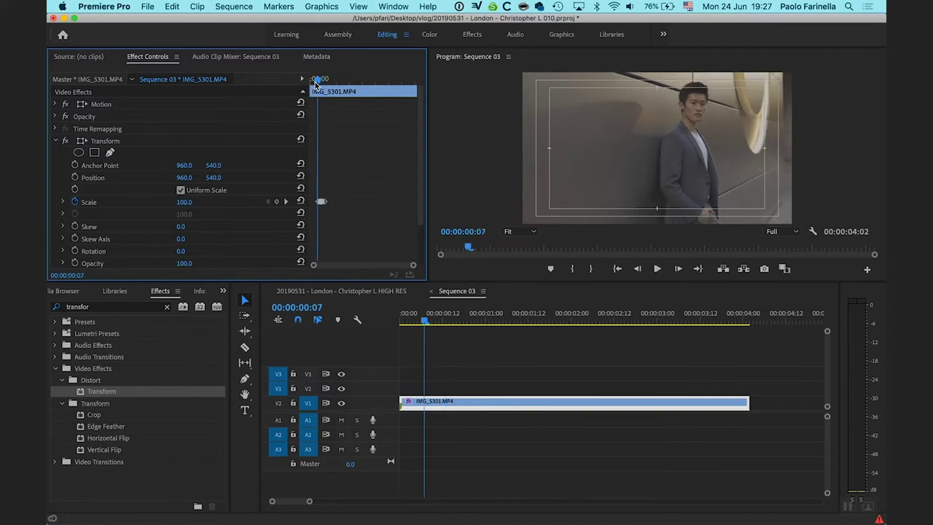
left_click_drag(412, 266, 340, 269)
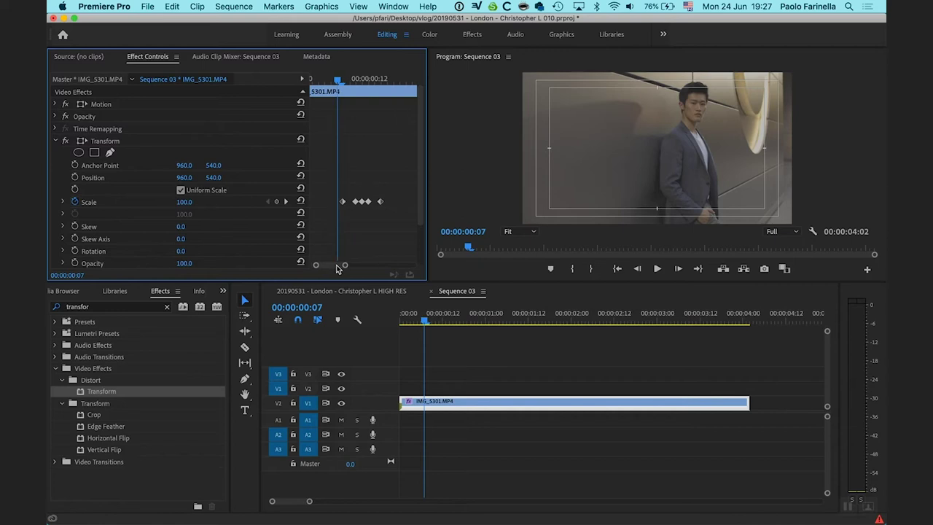
key("Right")
key("Right")
key("Right")
key("Right")
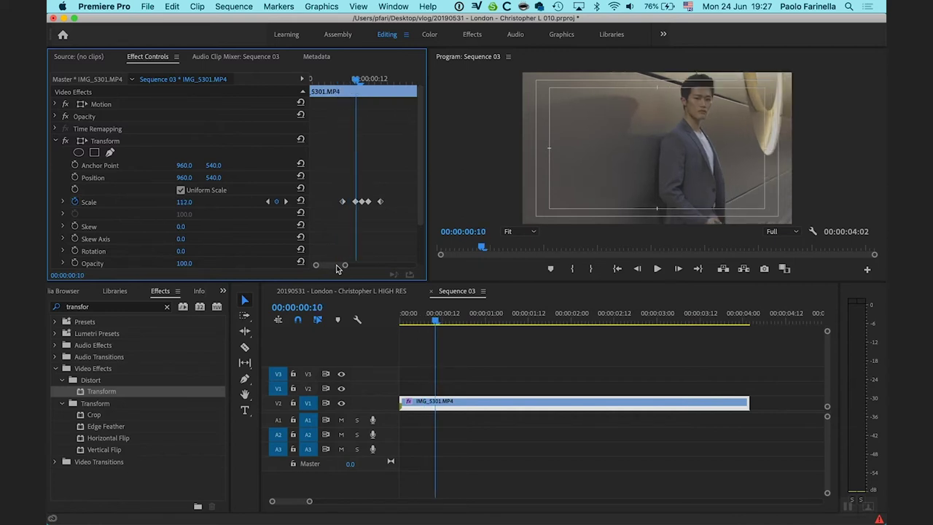
key("Right")
key("Right")
key("Right")
key("Right")
key("Right")
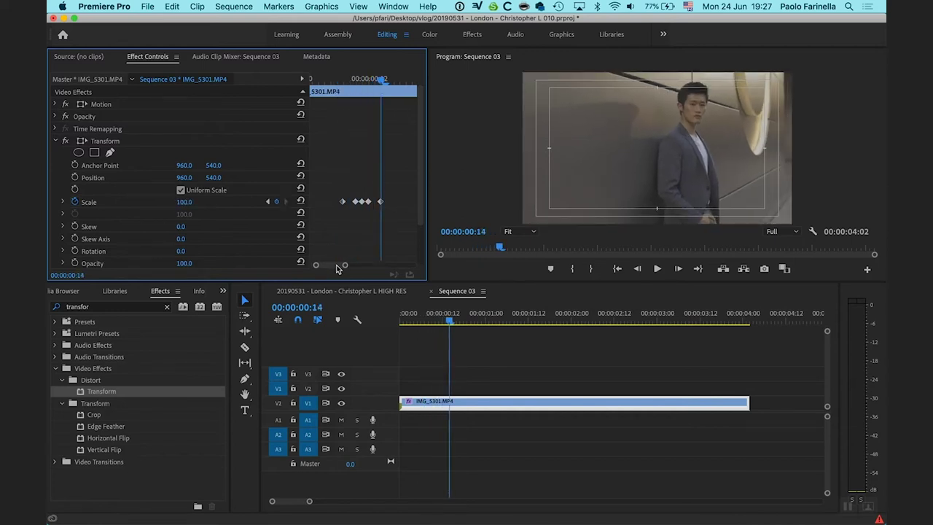
key("Right")
key("Right")
key("Left")
key("Left")
key("Left")
key("Left")
key("Left")
key("Left")
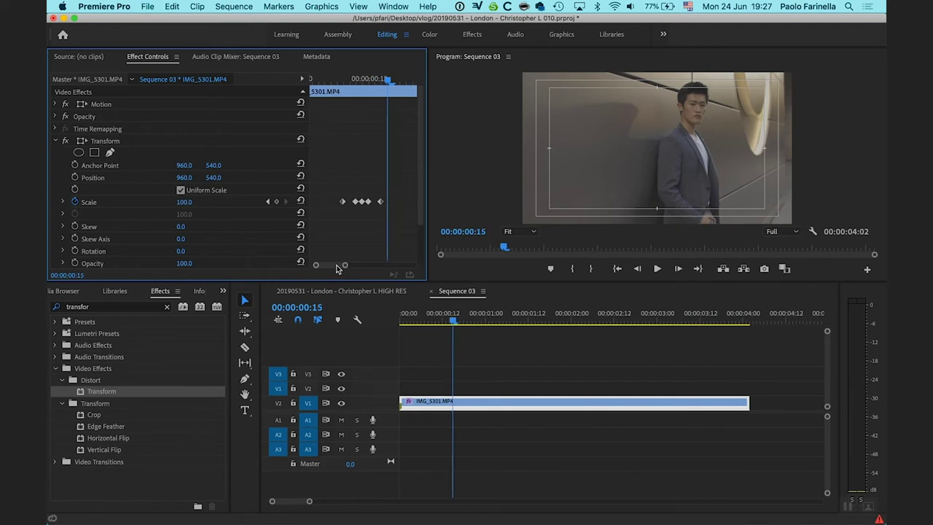
key("Left")
key("Left")
key("Left")
key("Left")
key("Left")
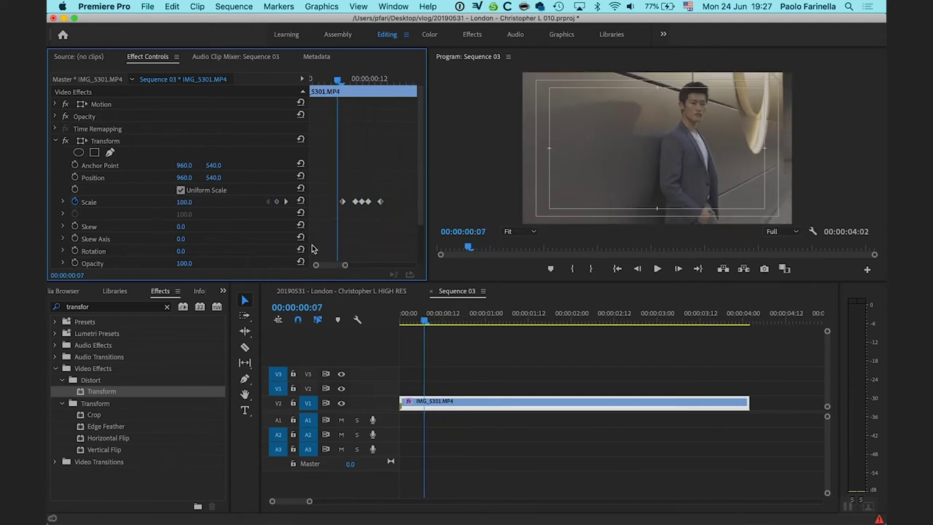
scroll(261, 157, "down", 3)
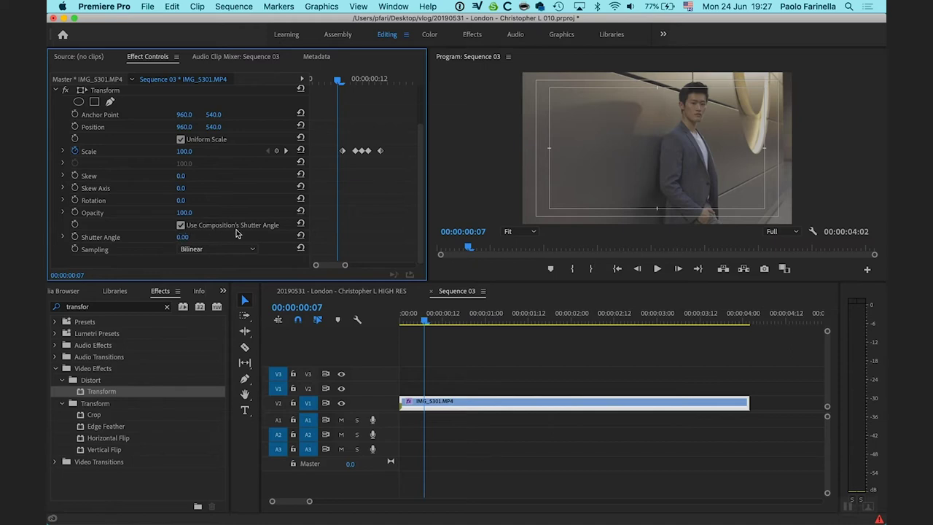
Uncheck Use Composition's Shutter Angle and set Transform's Shutter Angle to 180.
left_click(180, 225)
left_click(180, 238)
type("180")
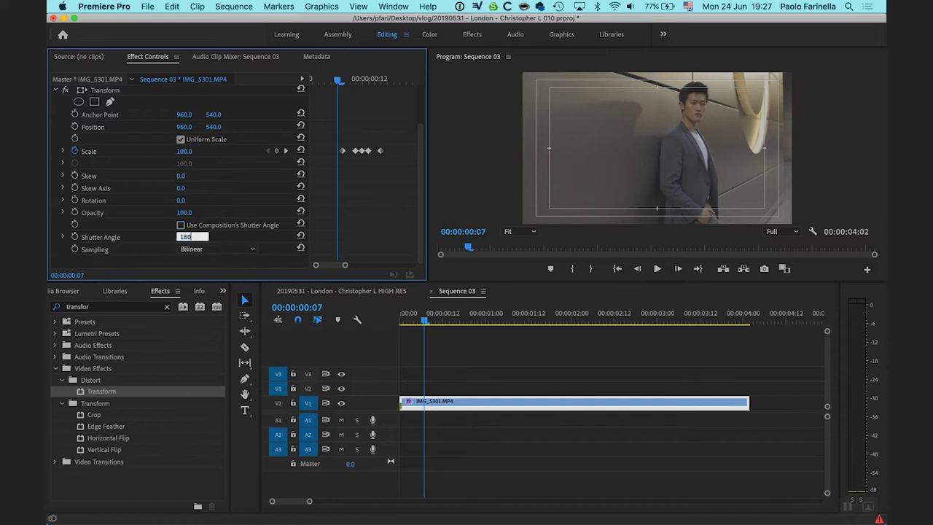
key("Return")
Enlarge the Program monitor and step and play through the blurred zoom bounce.
left_click_drag(590, 283, 589, 414)
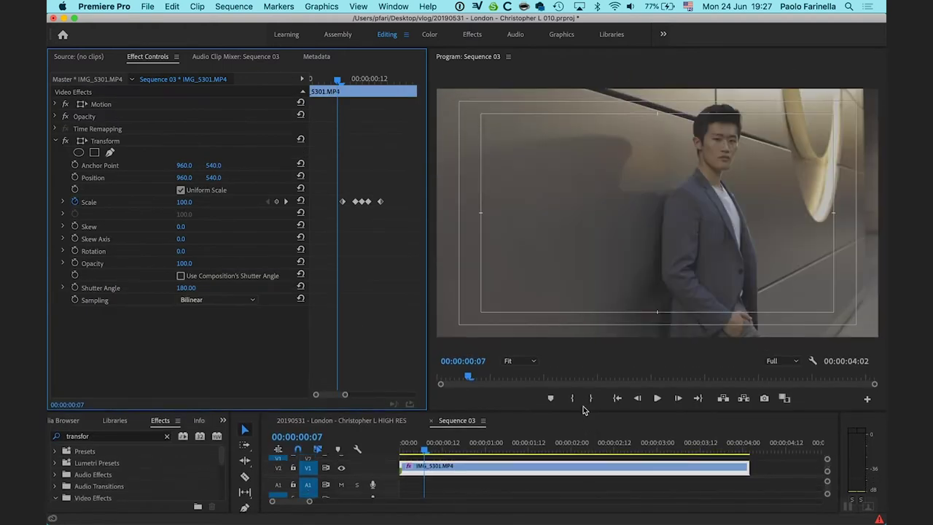
left_click_drag(429, 256, 349, 248)
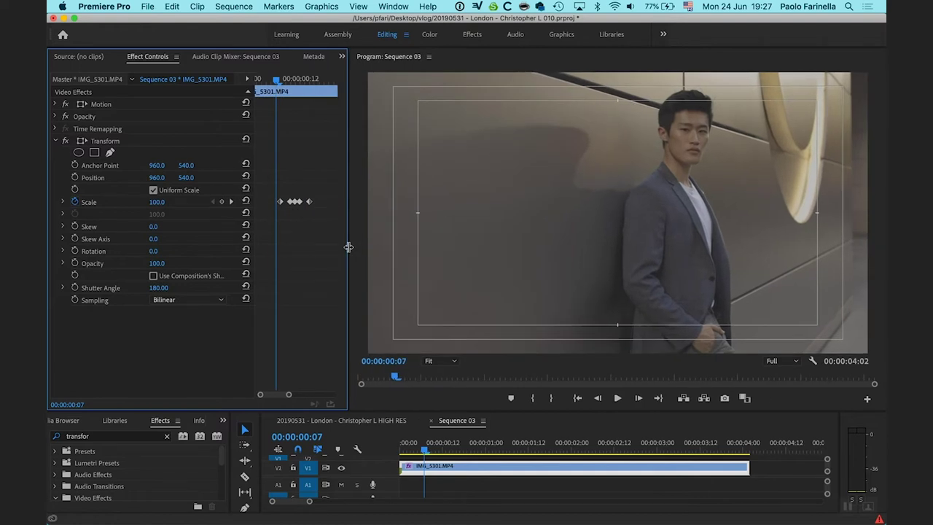
key("Right")
key("Right")
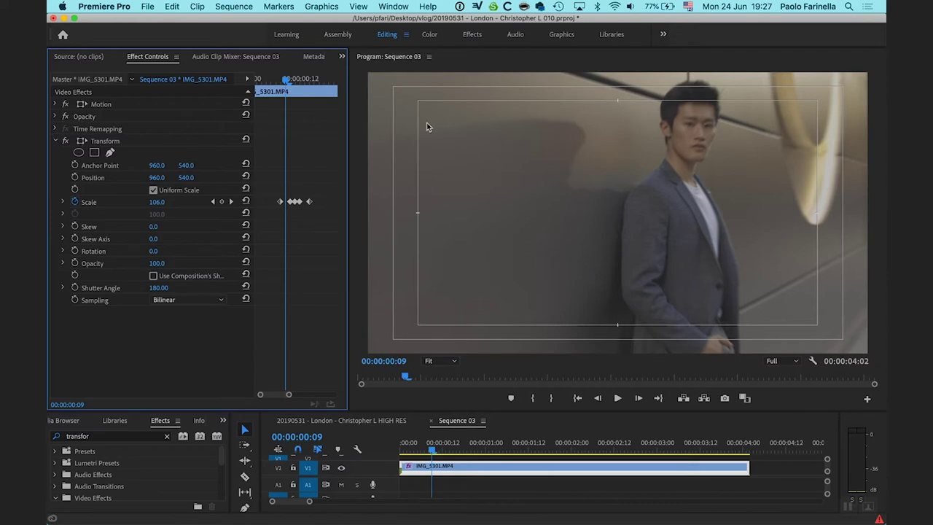
key("Right")
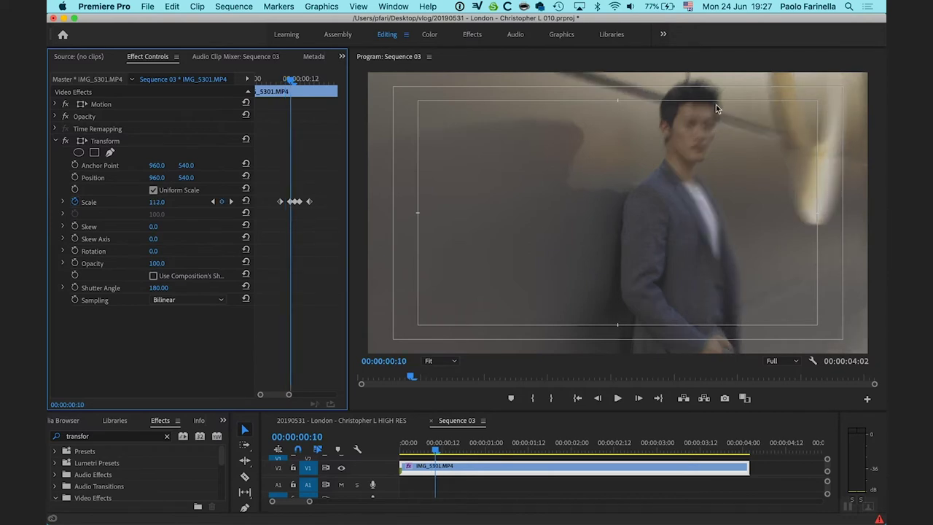
key("Right")
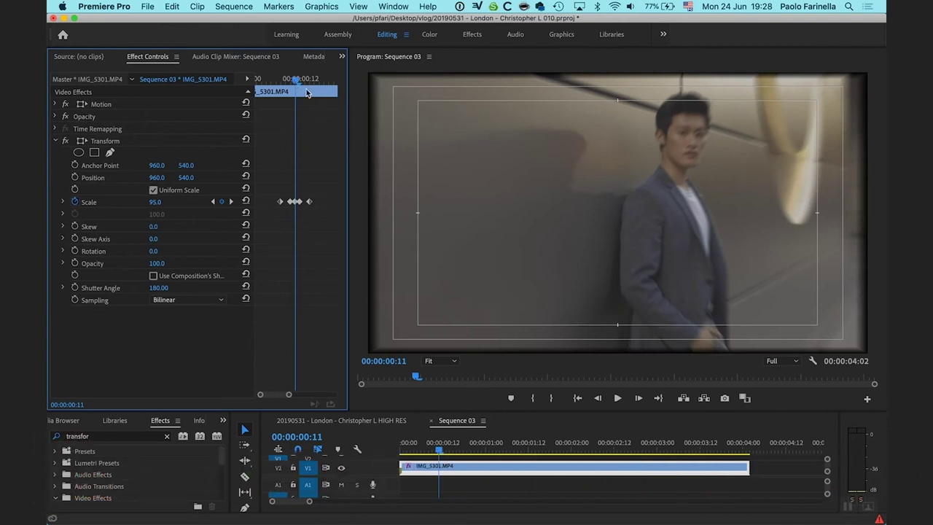
key("Right")
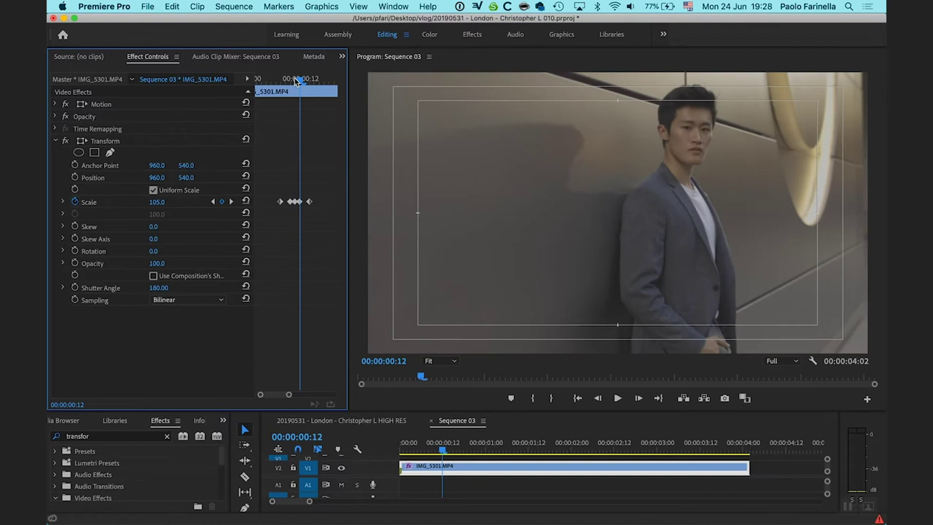
key("Right")
key("Right")
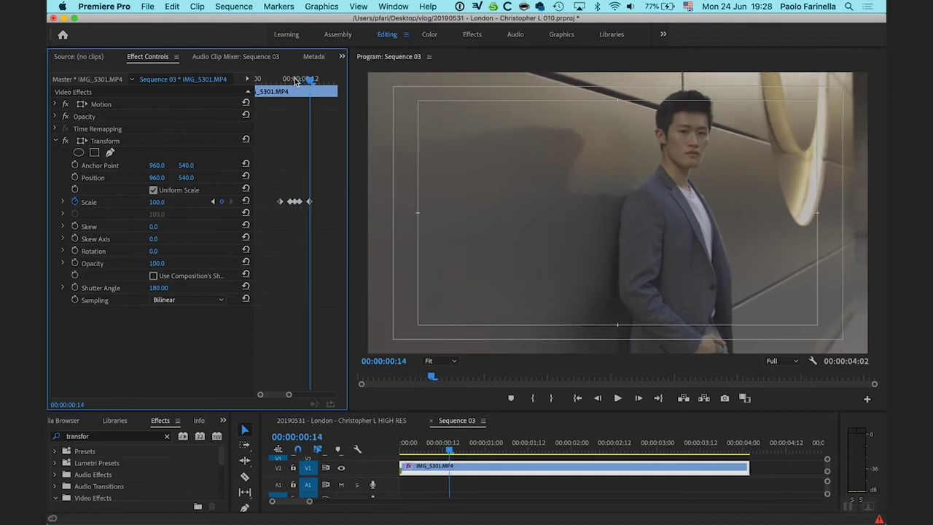
left_click(262, 81)
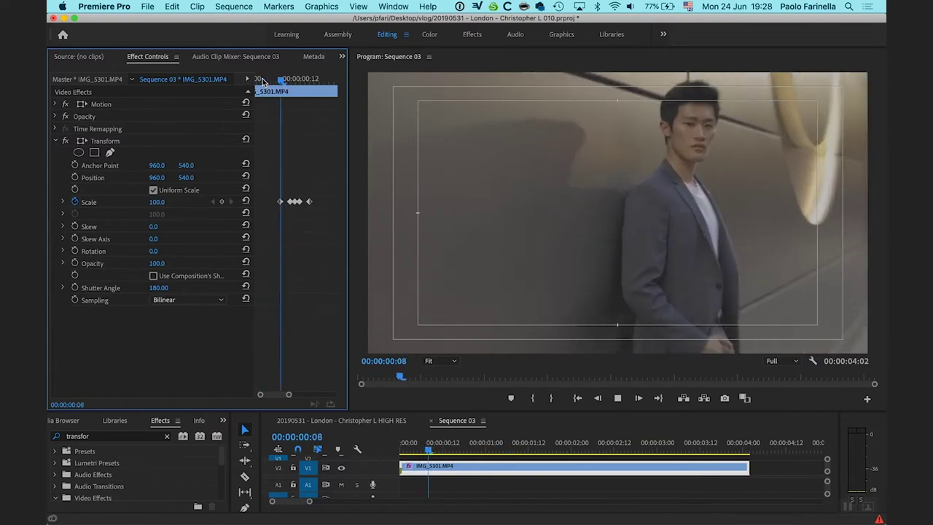
key("space")
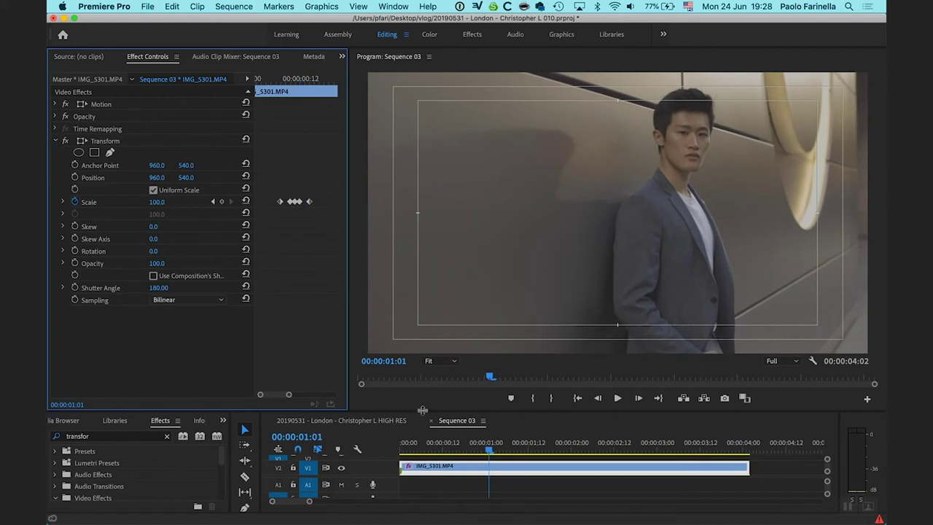
Restore the taller lower panels and collapse the Transform effect's settings.
left_click_drag(422, 410, 422, 316)
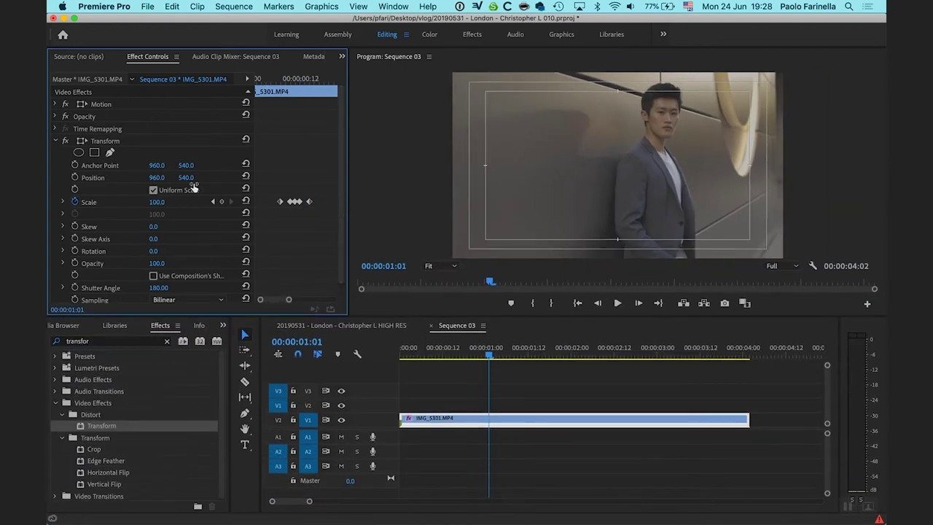
left_click(55, 140)
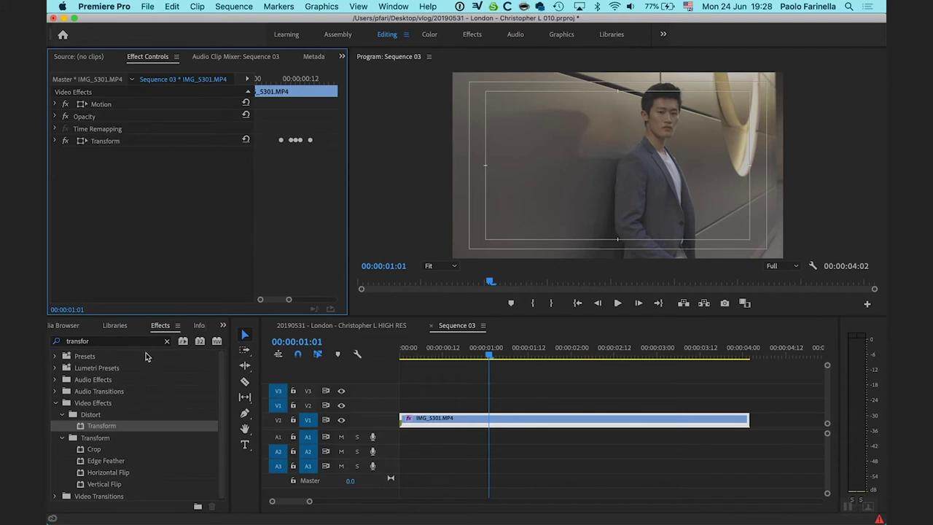
left_click(146, 346)
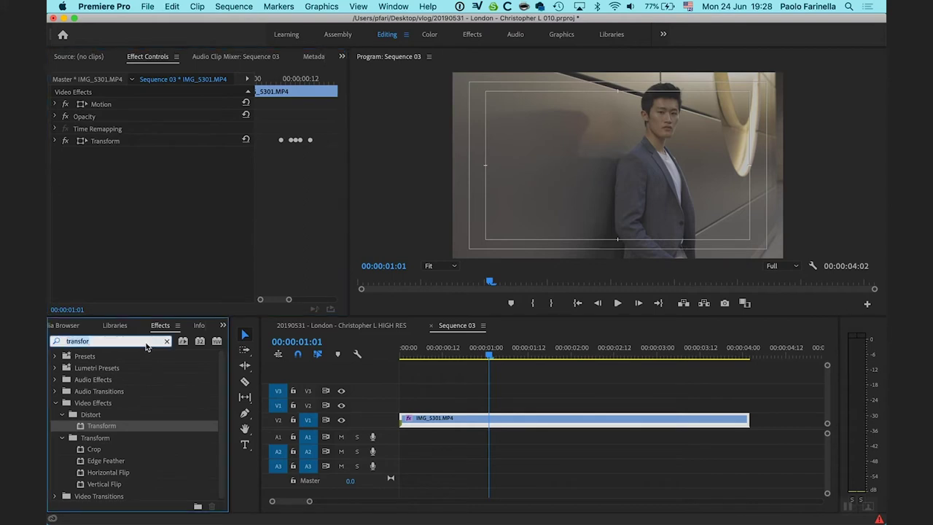
Search for 'wave war' and apply Wave Warp to the model clip.
type("wave w")
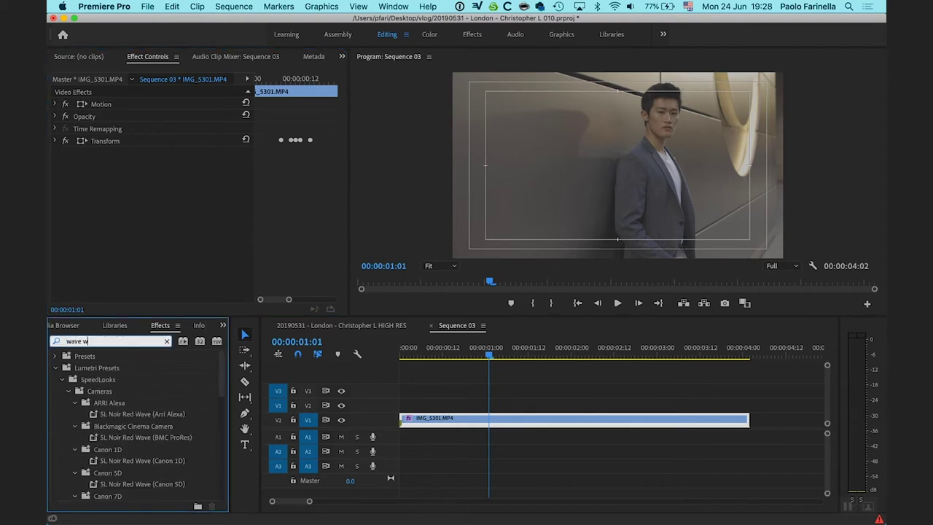
type("ar")
left_click_drag(113, 426, 542, 414)
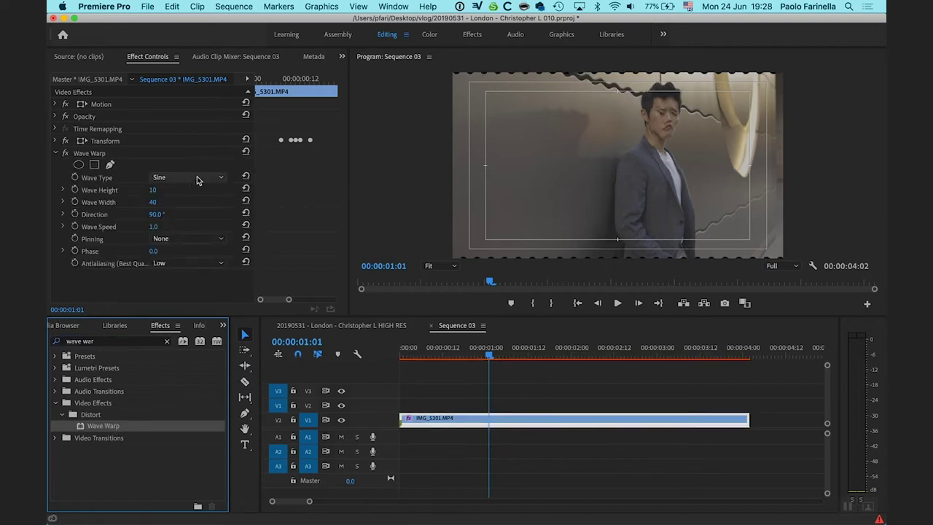
left_click_drag(300, 80, 277, 82)
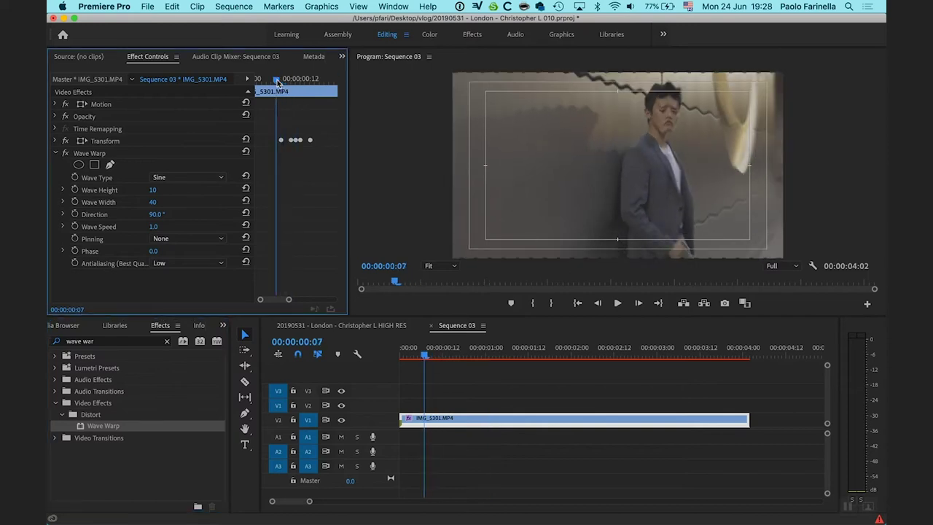
Set Wave Warp to Wave Height 0, Wave Width 10 and Wave Type Noise.
left_click(151, 190)
type("0")
key("Return")
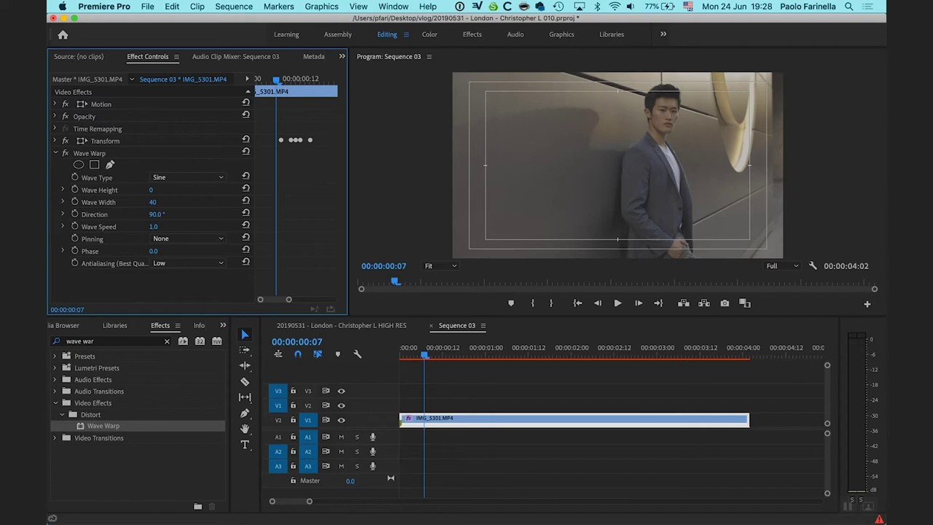
left_click(152, 202)
type("10")
key("Return")
left_click(170, 178)
left_click(170, 278)
Keyframe Wave Height at 25 on frame 13 and 0 on frame 12.
key("space")
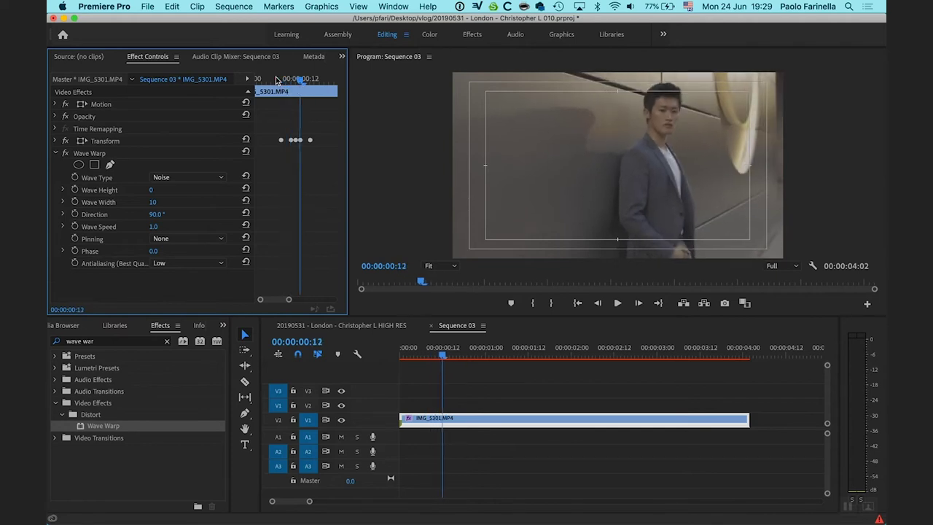
key("Right")
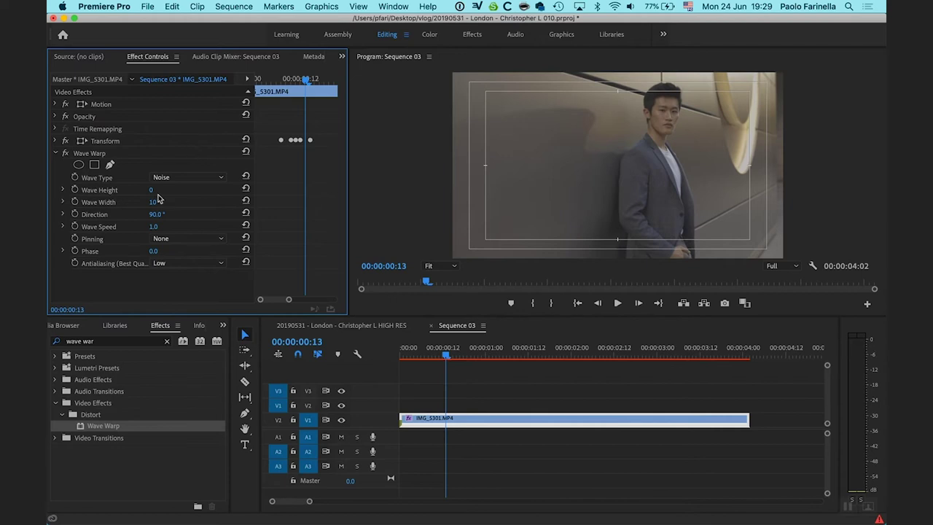
left_click(74, 190)
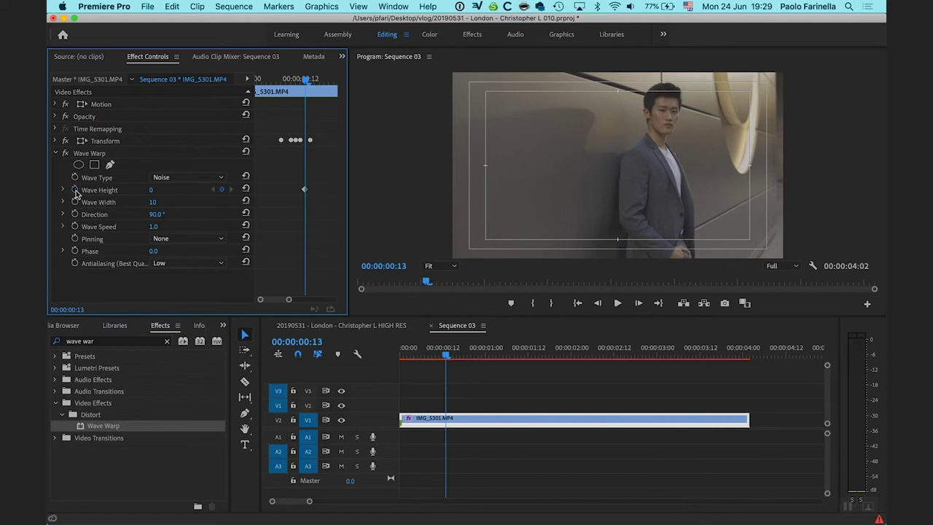
left_click(152, 191)
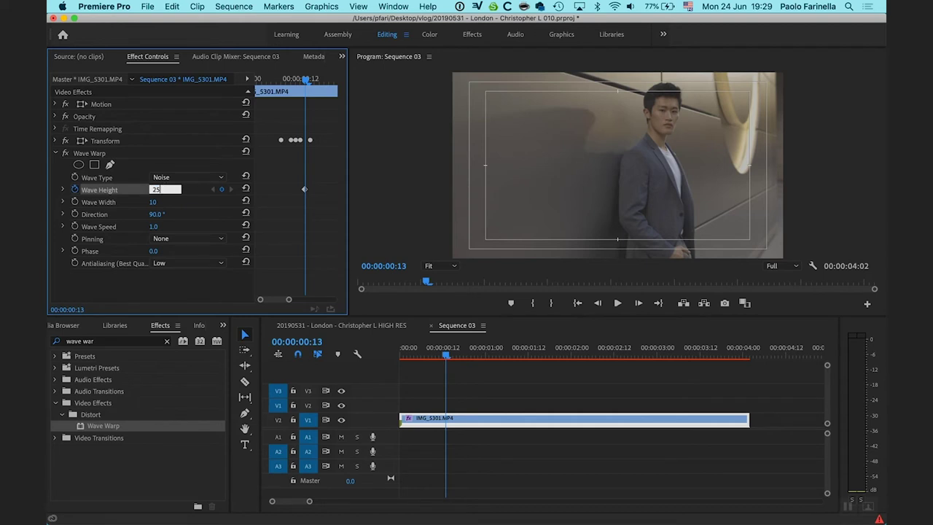
key("Return")
key("Left")
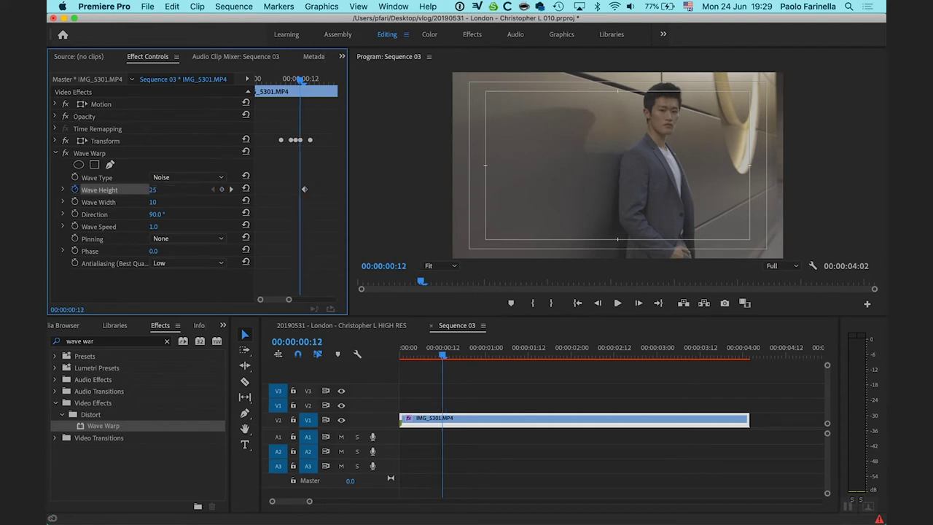
left_click(164, 188)
type("0")
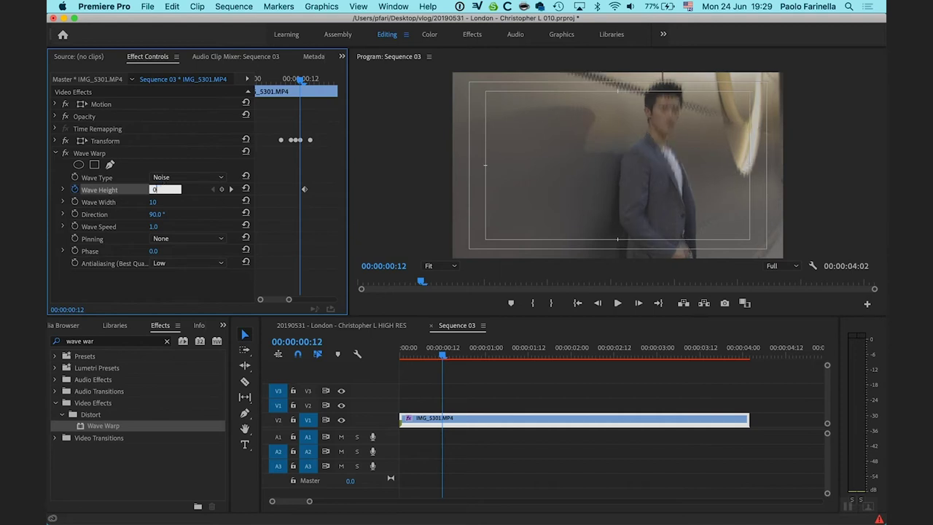
key("Return")
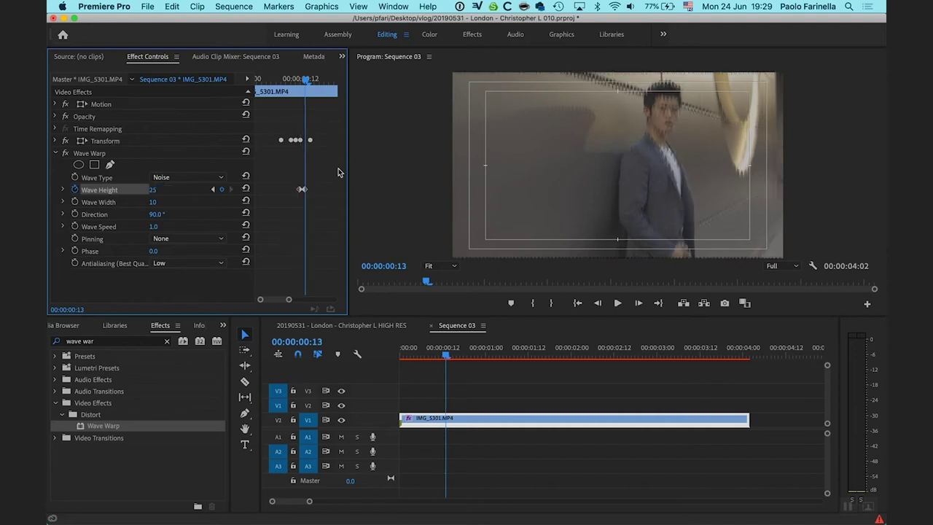
Compare frames around the warp, then set Wave Height to 0 at 00:00:02:19.
key("Left")
key("Left")
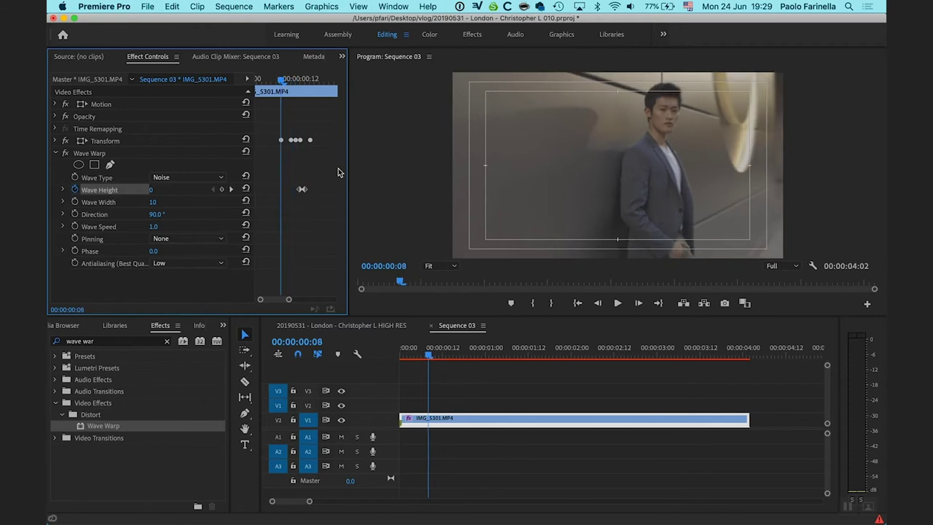
key("Right")
key("Right")
key("Right")
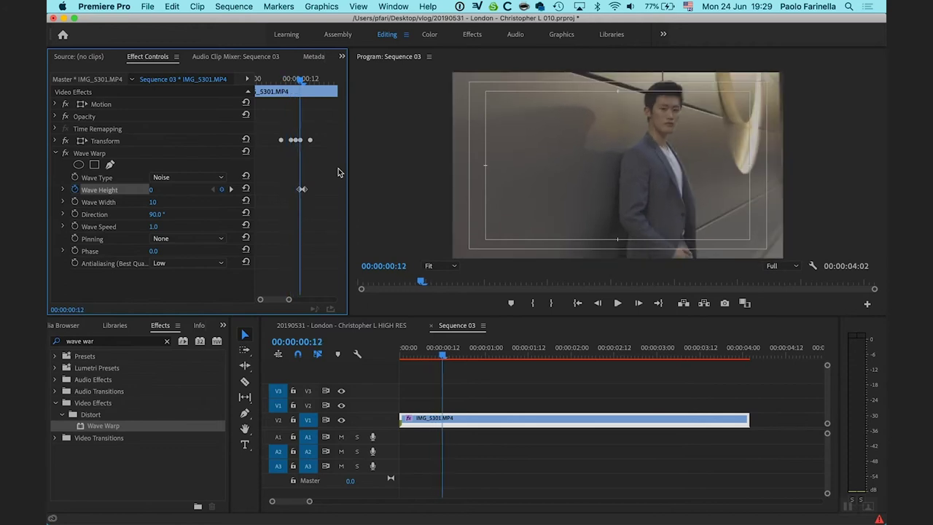
key("Left")
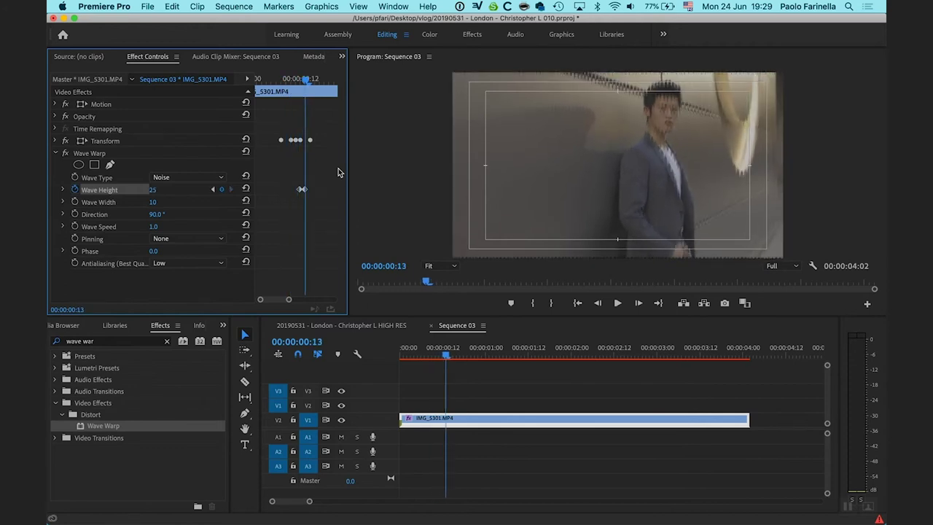
key("Right")
left_click_drag(446, 355, 641, 357)
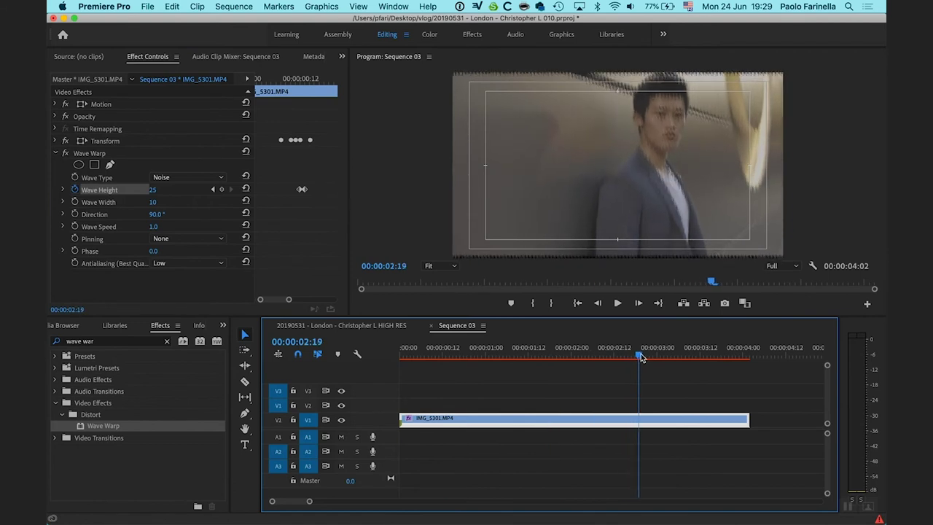
left_click_drag(279, 300, 306, 303)
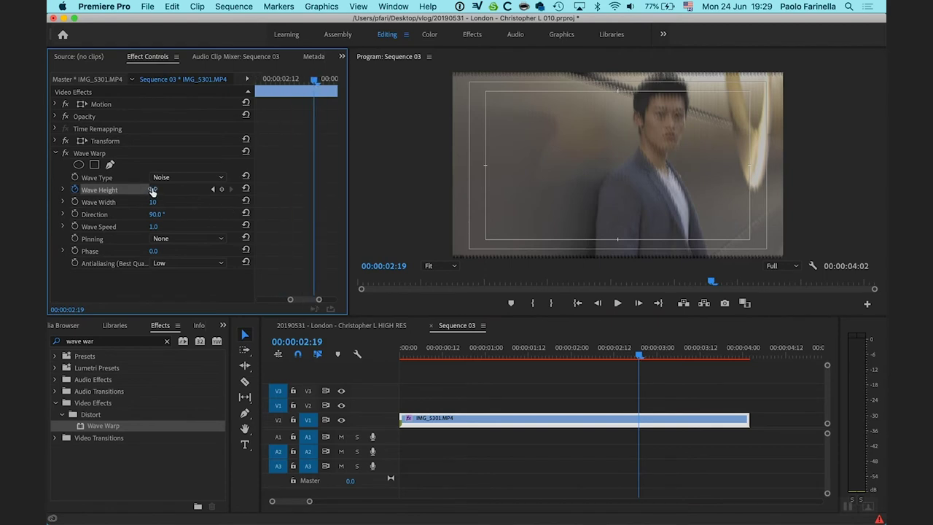
left_click(153, 189)
type("0")
key("Return")
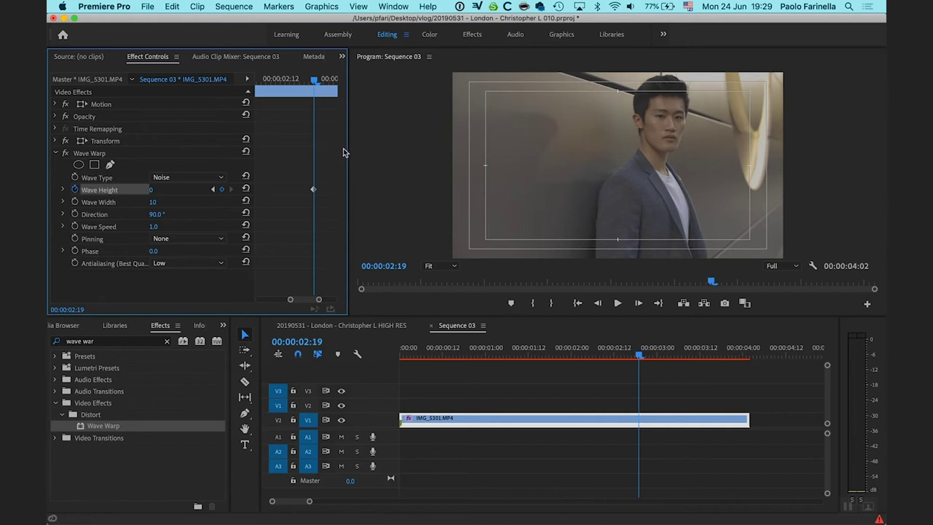
Widen and heighten Effect Controls and zoom out its keyframe ruler to show all Wave Height keyframes.
left_click_drag(348, 152, 554, 175)
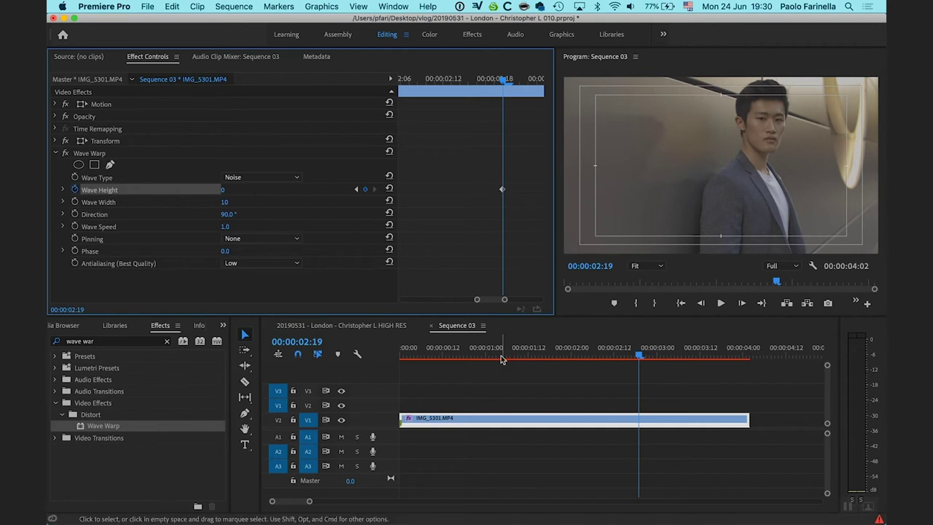
left_click_drag(503, 316, 504, 410)
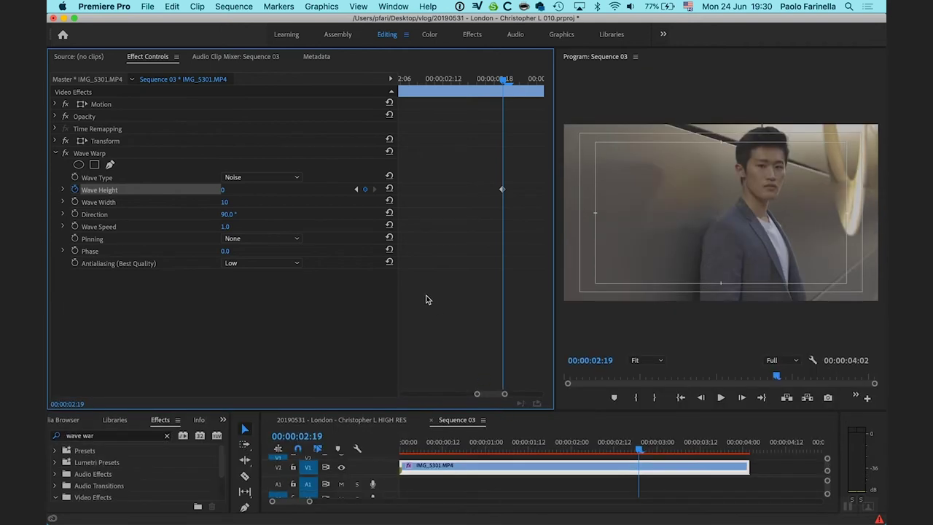
left_click_drag(397, 294, 288, 291)
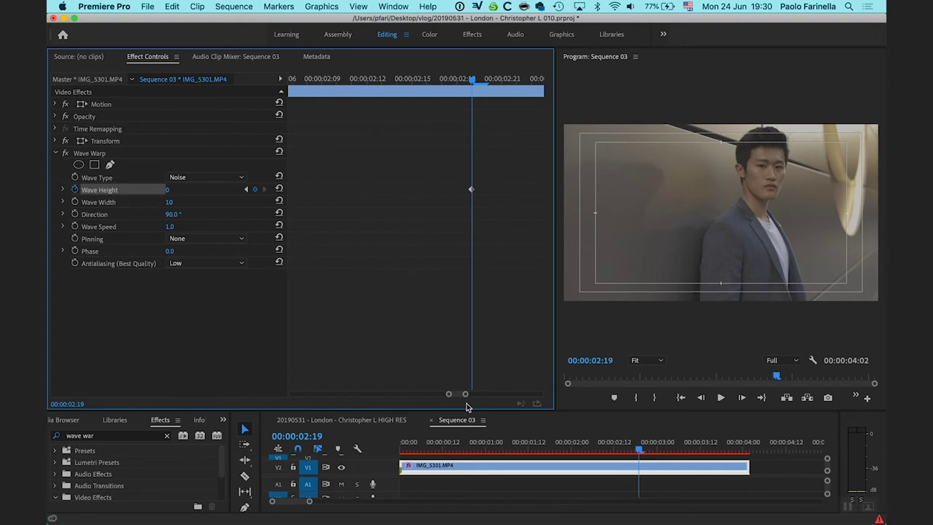
left_click_drag(448, 394, 384, 395)
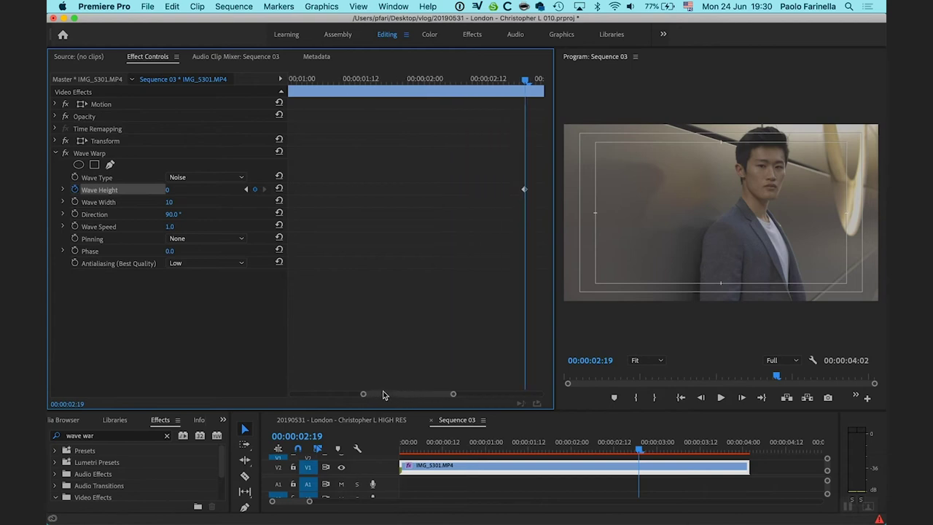
left_click_drag(560, 323, 667, 309)
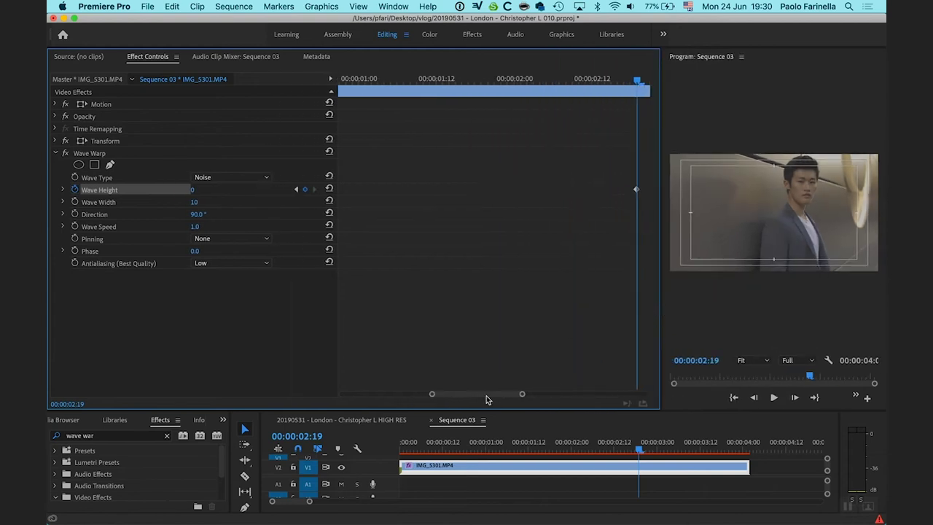
left_click_drag(338, 332, 282, 330)
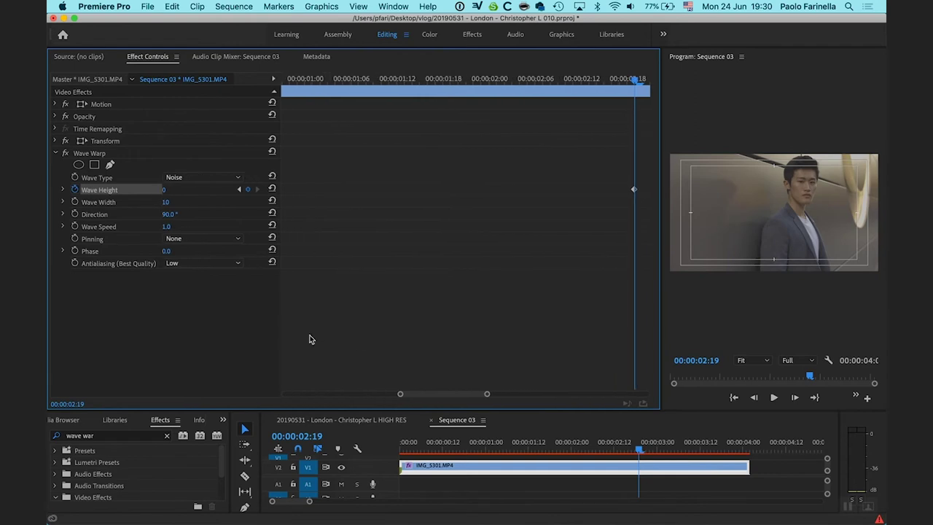
left_click_drag(399, 396, 331, 394)
left_click_drag(428, 401, 358, 396)
Expand Wave Height and give its first keyframe Ease Out with a stretched handle.
left_click(63, 190)
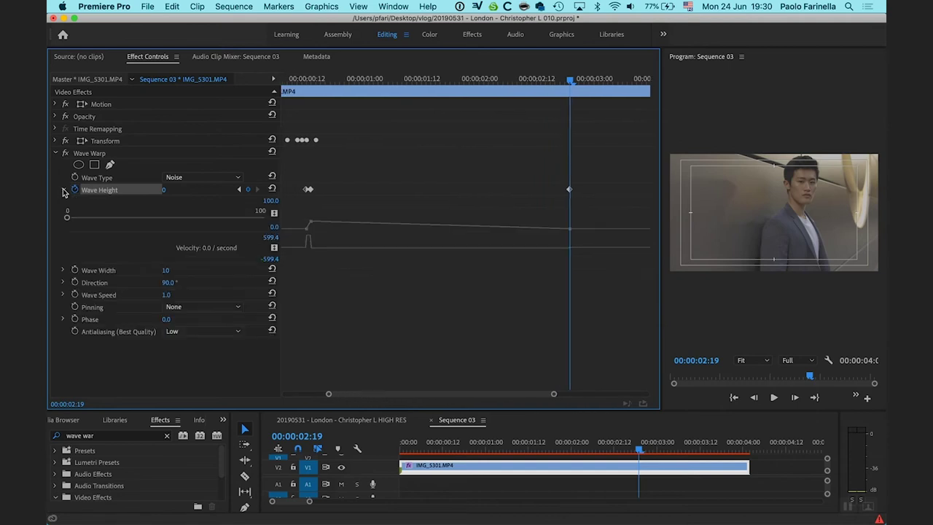
left_click(310, 189)
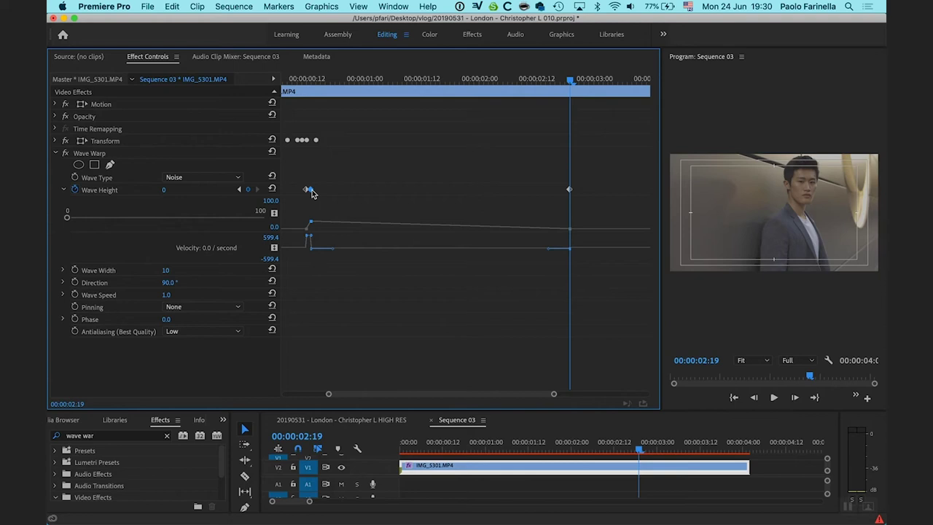
right_click(311, 191)
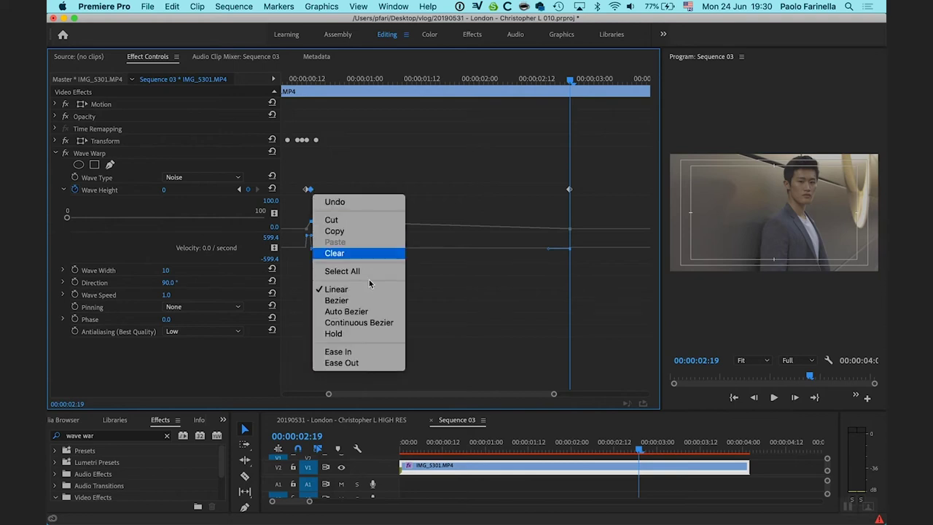
left_click(379, 363)
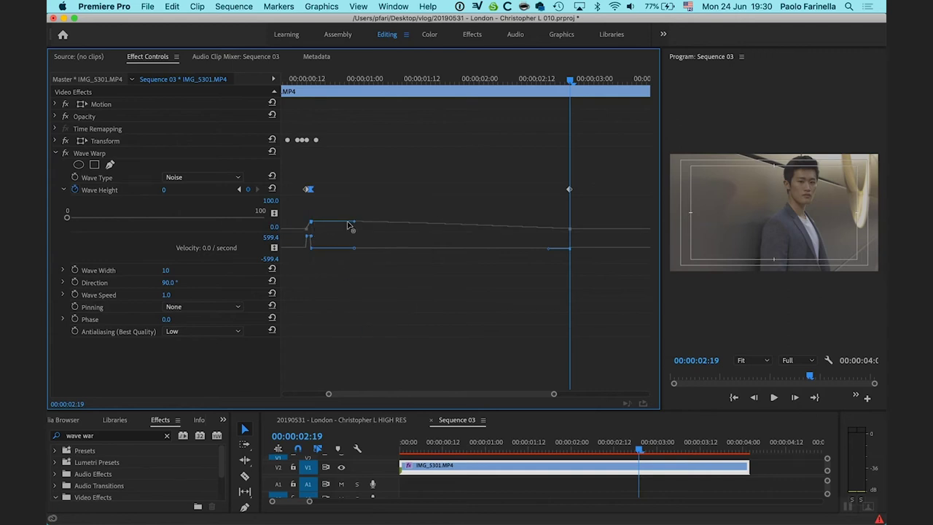
left_click_drag(357, 222, 386, 213)
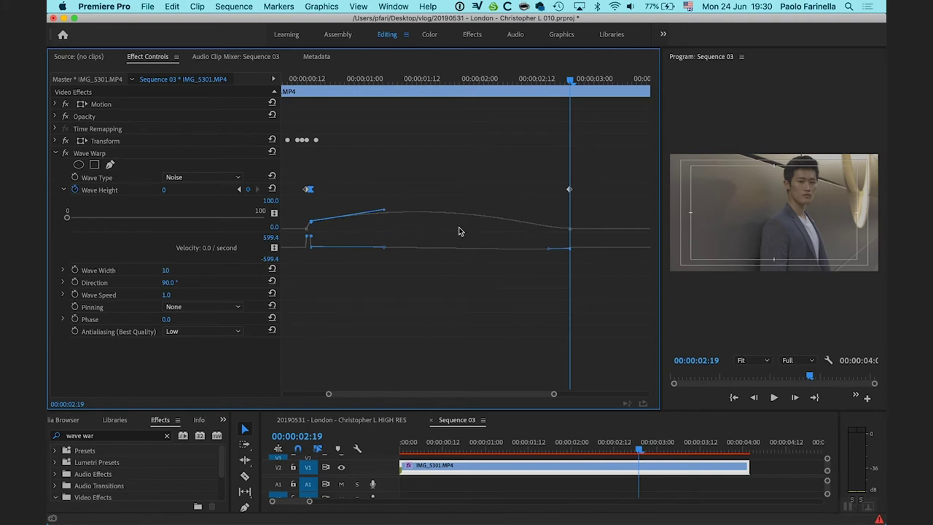
Set the last Wave Height keyframe to Ease In and fine-tune both Bezier handles.
right_click(572, 193)
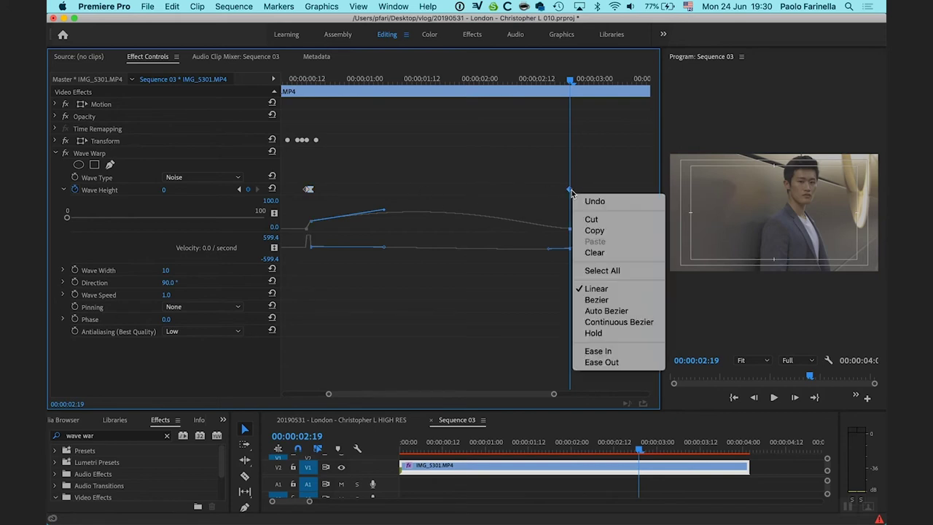
left_click(609, 352)
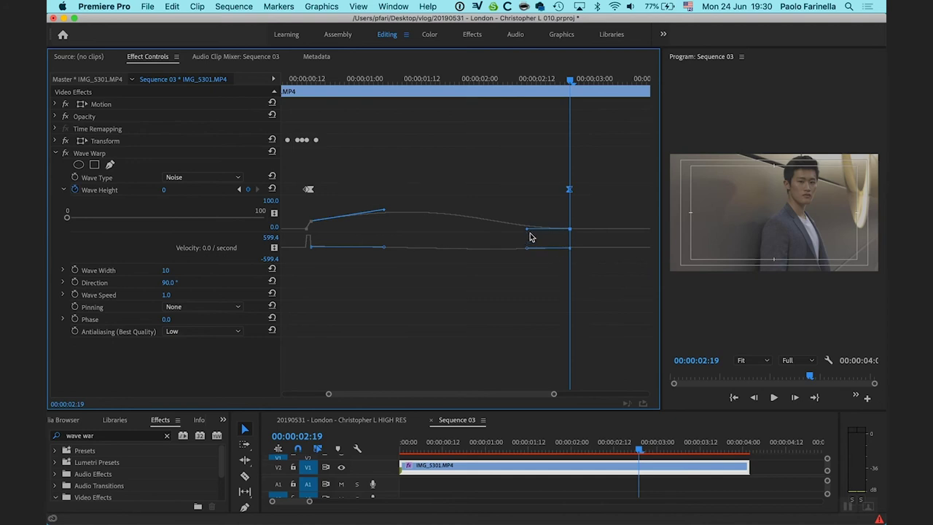
left_click_drag(525, 229, 522, 228)
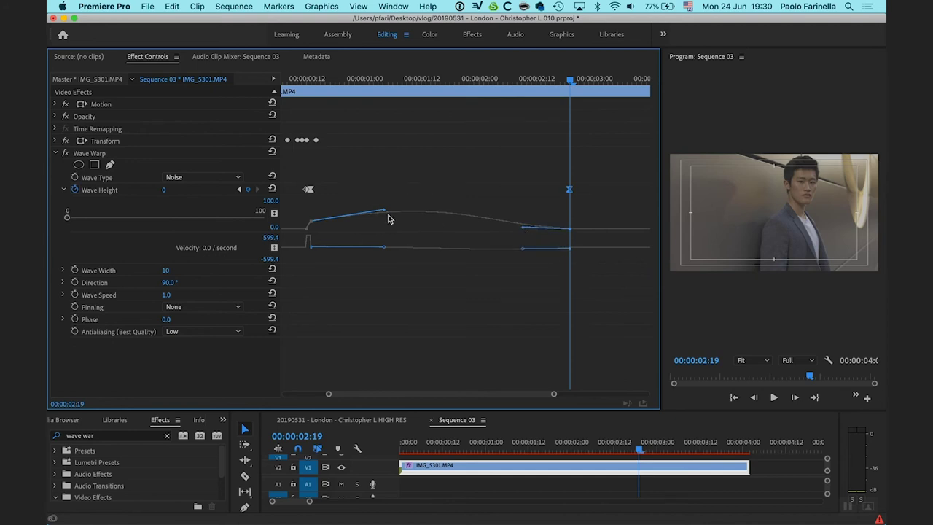
mouse_move(383, 212)
left_mouse_down()
mouse_move(389, 219)
mouse_move(379, 219)
left_mouse_up()
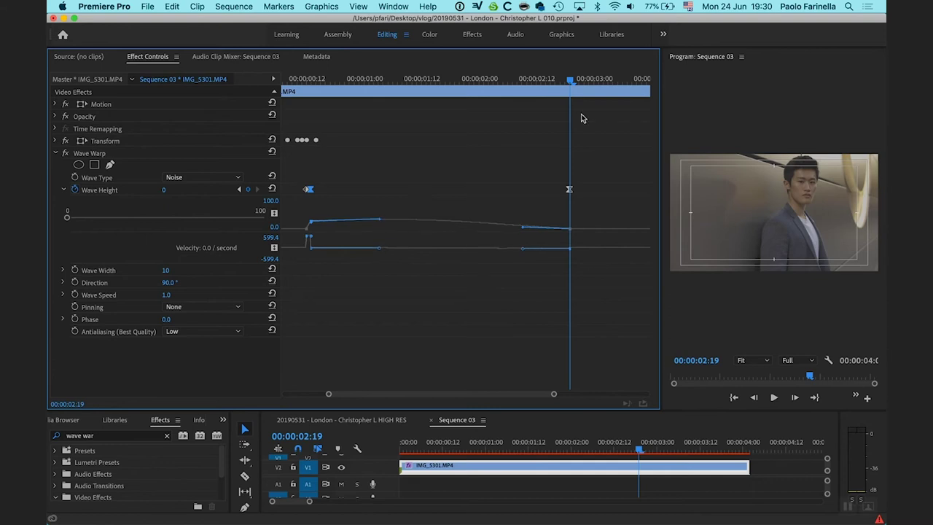
left_click_drag(661, 151, 341, 162)
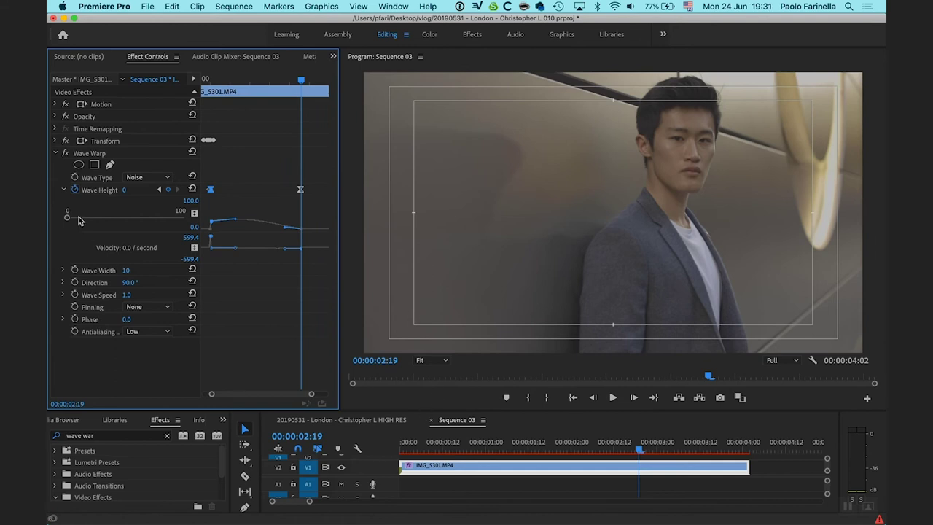
Collapse the Wave Height graph, then play and scrub from the start to review the warp from frame 13.
left_click(63, 191)
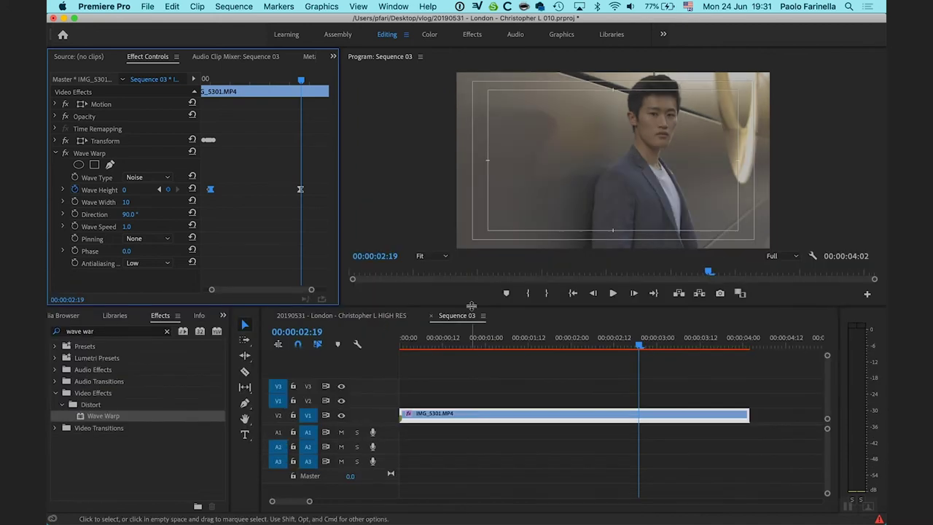
left_click(356, 353)
key("Home")
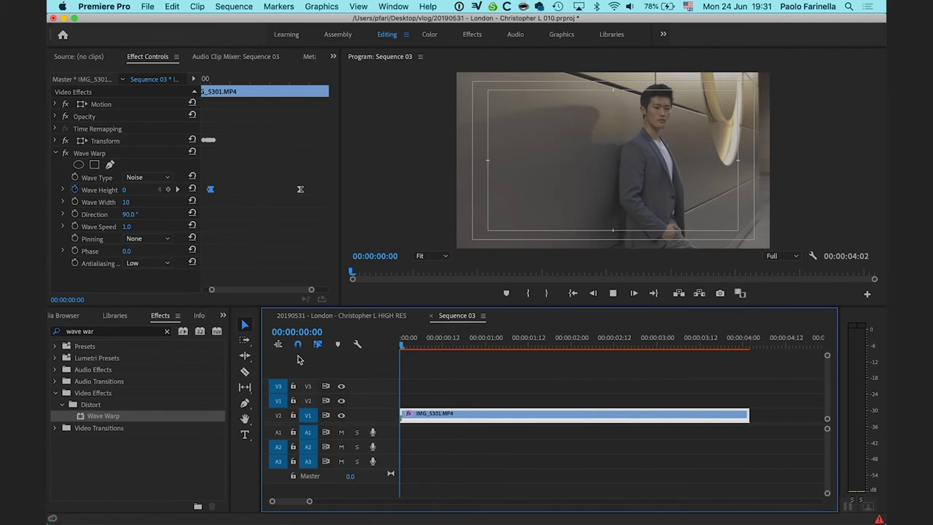
key("space")
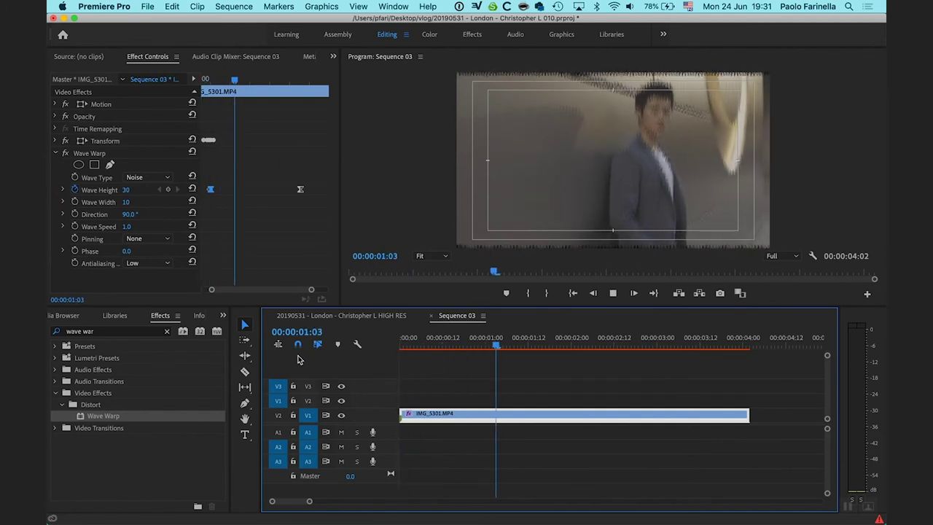
left_click(628, 347)
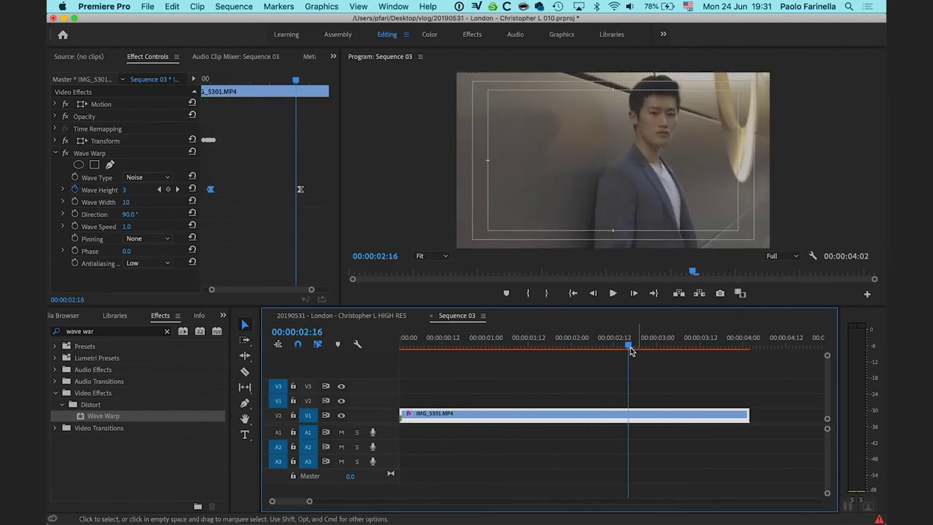
left_click_drag(579, 349, 496, 348)
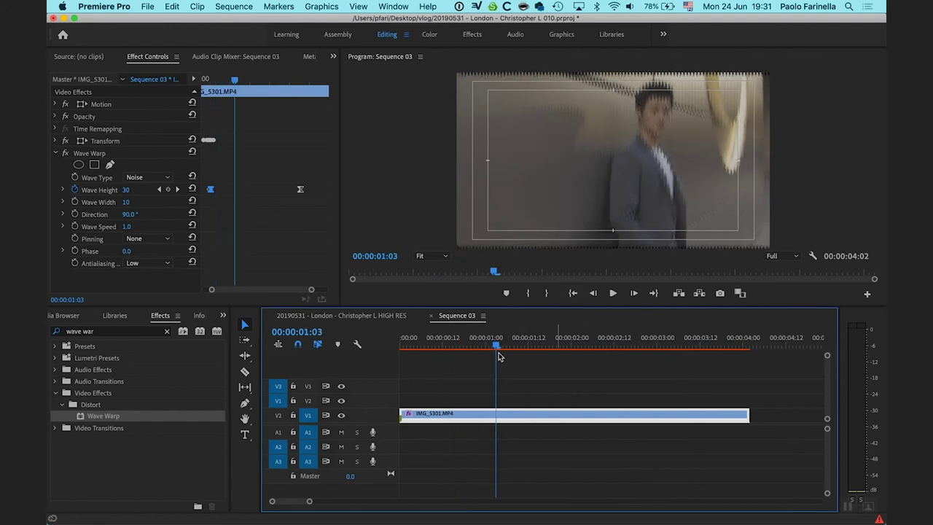
left_click(440, 349)
mouse_move(441, 353)
left_mouse_down()
mouse_move(556, 347)
mouse_move(431, 349)
mouse_move(448, 351)
left_mouse_up()
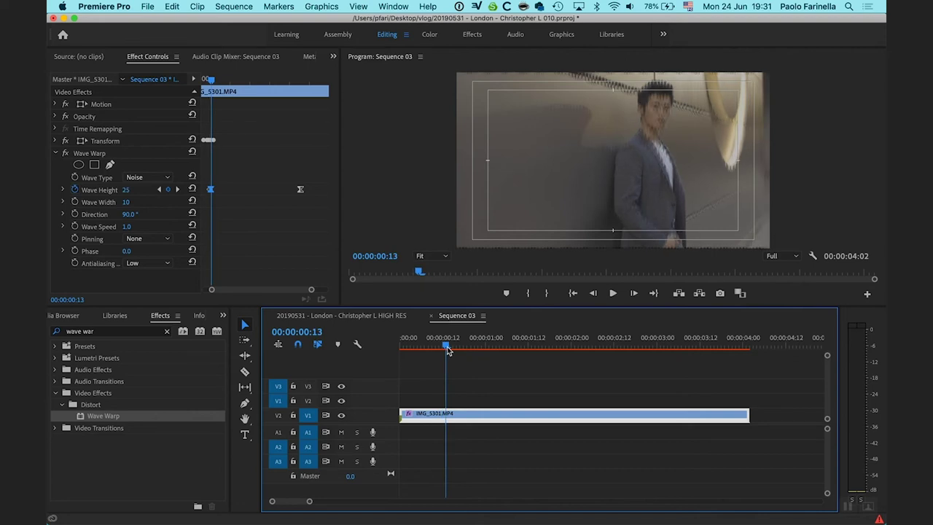
left_click_drag(448, 351, 528, 351)
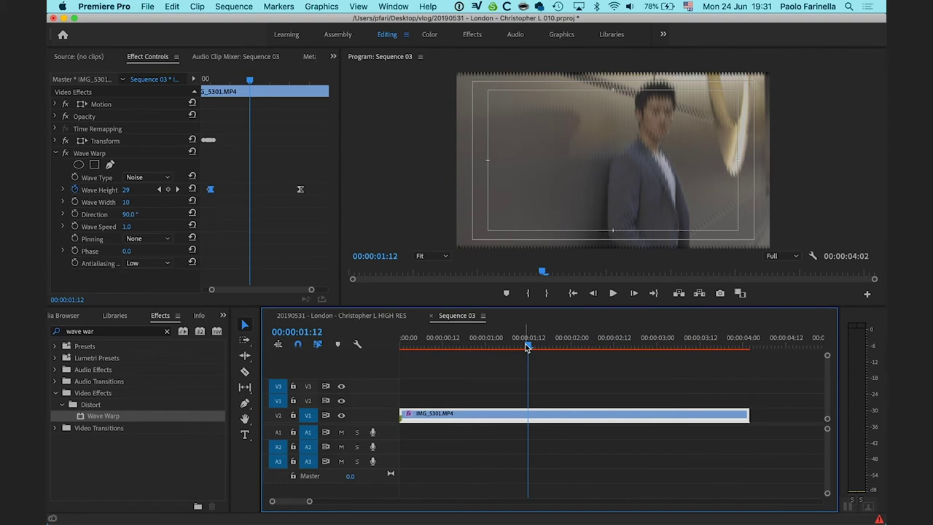
left_click_drag(250, 79, 217, 79)
Keyframe Wave Warp Direction from 90° at frame 13 to 4x0.0° at 00:00:02:19.
left_click(159, 189)
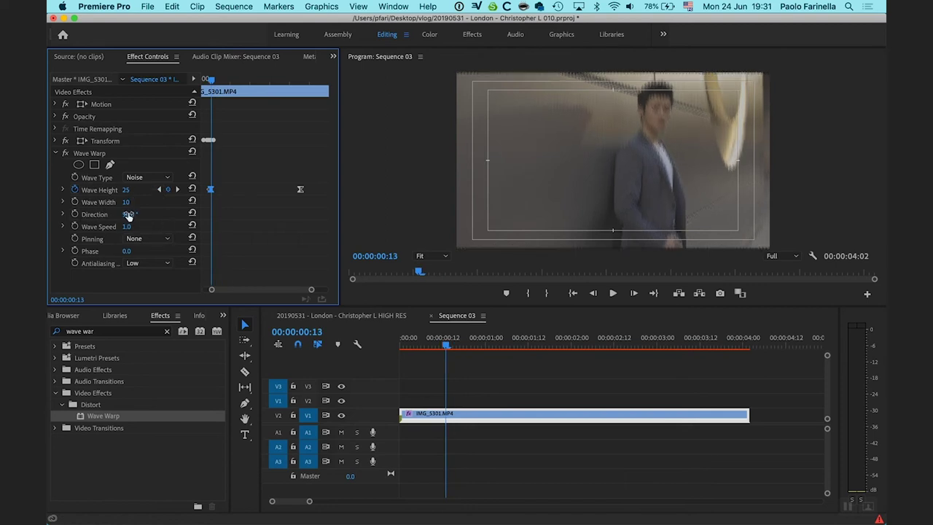
left_click(75, 215)
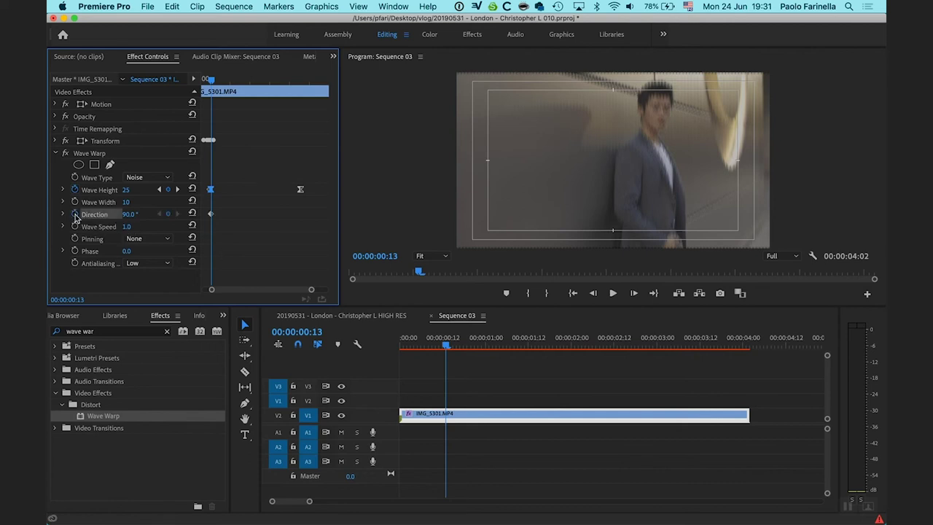
left_click_drag(211, 86, 301, 89)
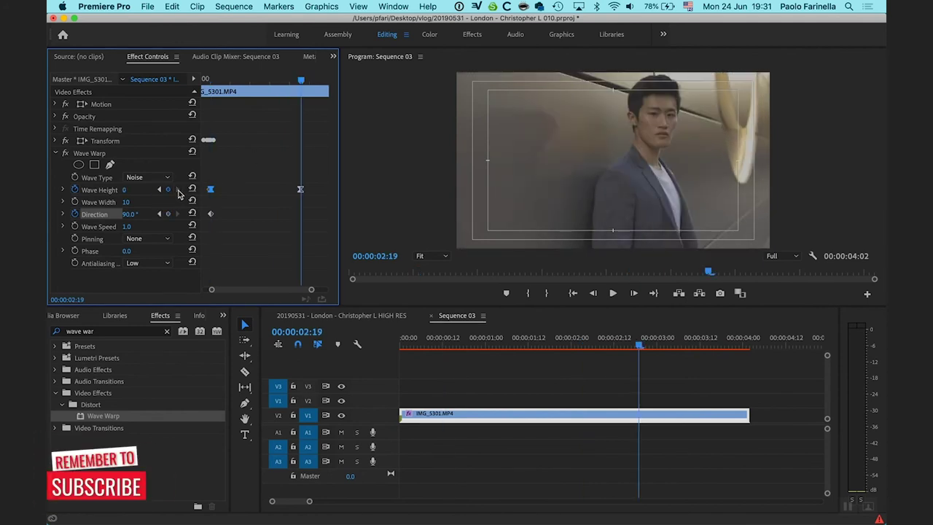
left_click(142, 213)
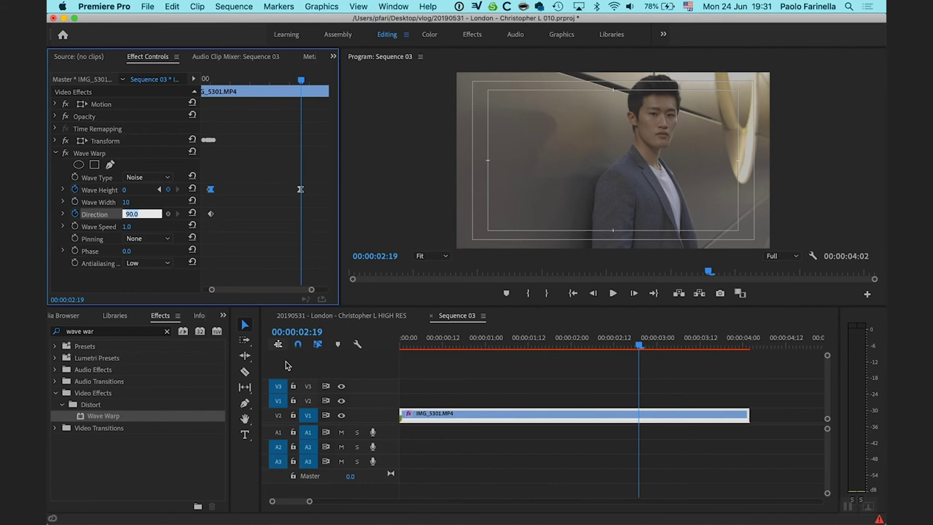
type("4x0")
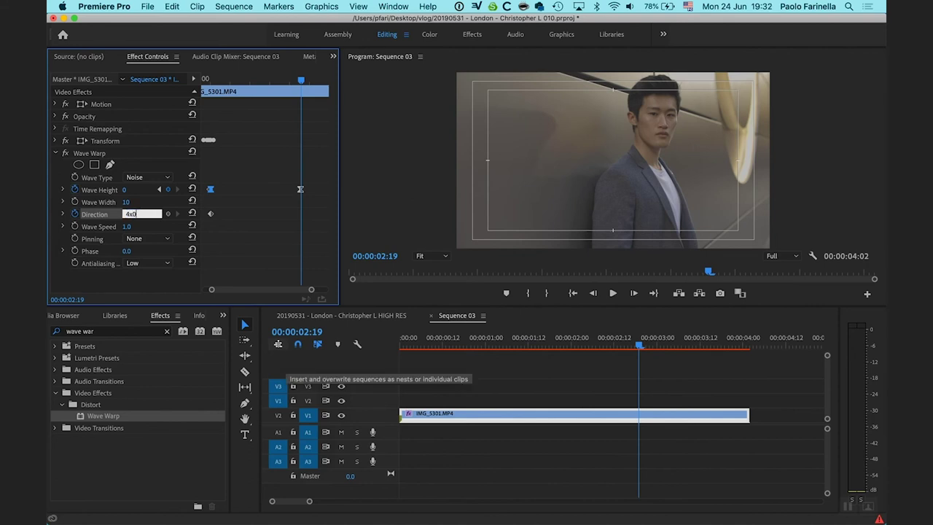
key("Return")
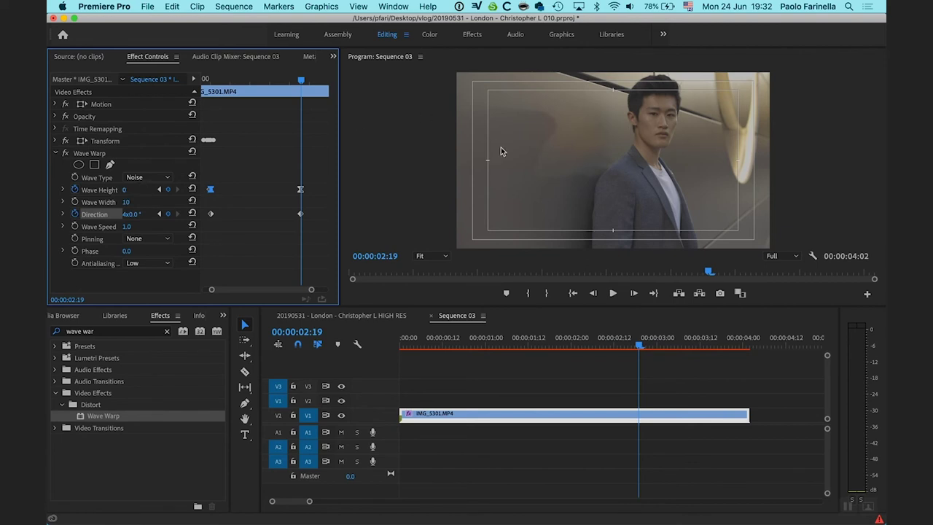
Scrub back to frame 13 and step forward frame by frame through the spinning warp.
left_click_drag(300, 85, 230, 86)
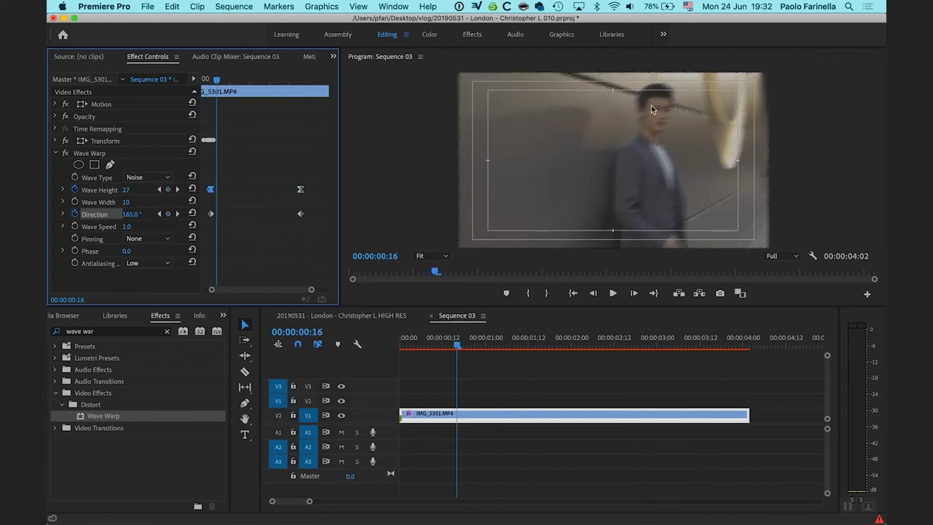
left_click_drag(216, 81, 210, 81)
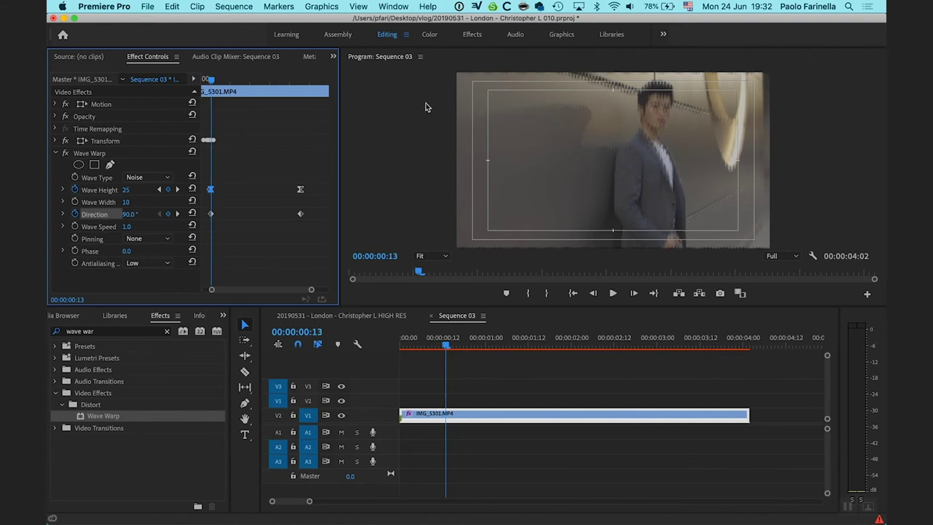
key("Right")
key("Right")
key("Right")
key("Right")
key("Right")
key("Right")
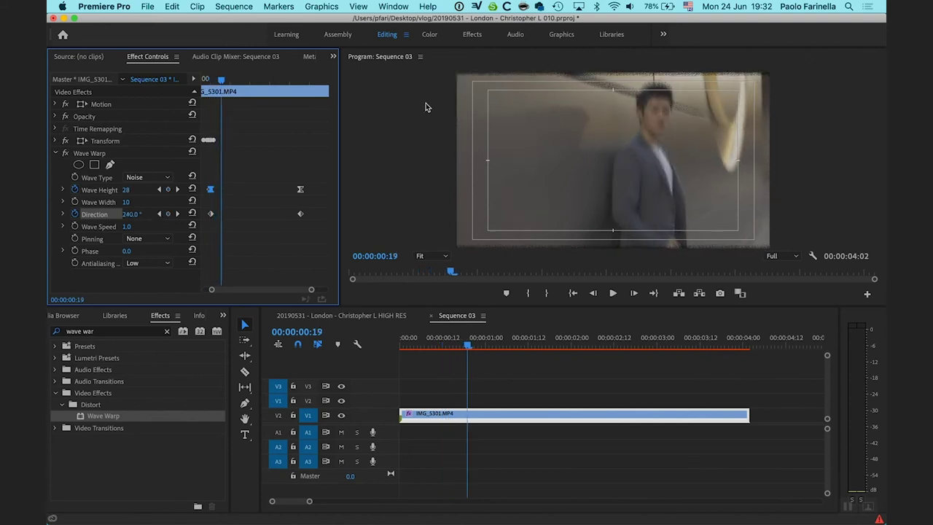
key("Right")
key("Right")
key("Right")
key("Right")
key("Right")
key("Right")
key("Right")
key("Right")
key("Right")
key("Right")
key("Right")
key("Right")
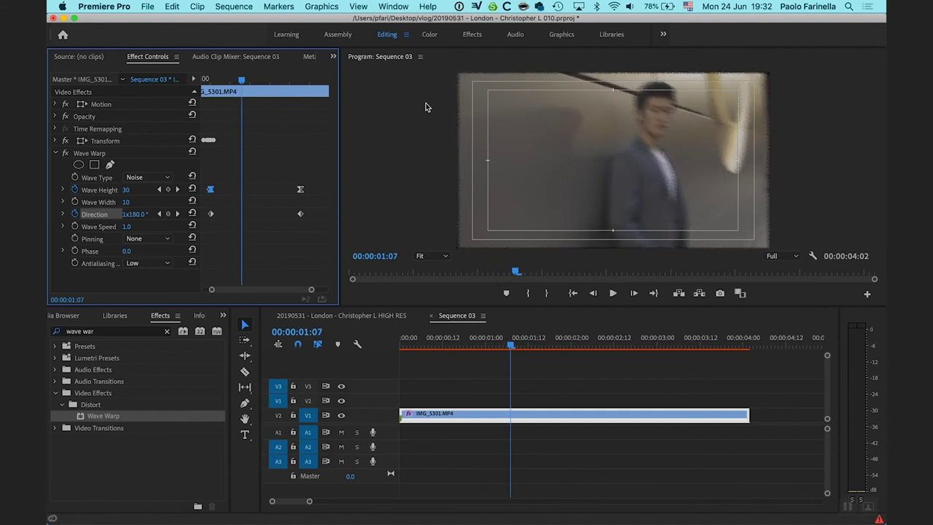
key("Right")
key("Right")
key("Right")
key("Right")
key("Right")
key("Right")
key("Right")
key("Right")
key("Right")
key("Right")
key("Right")
key("Right")
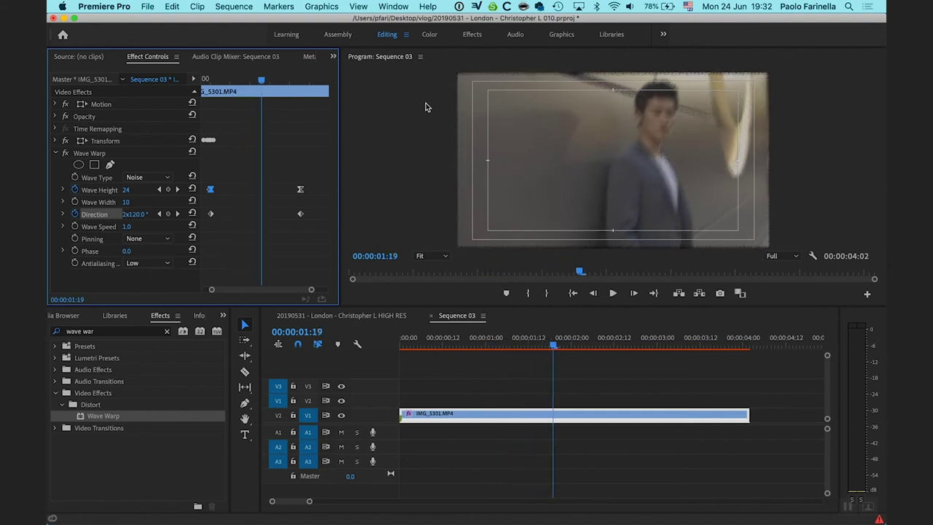
key("Right")
key("Right")
key("Right")
key("Right")
key("Right")
key("Right")
key("Right")
key("Right")
key("Right")
key("Right")
key("Right")
key("Right")
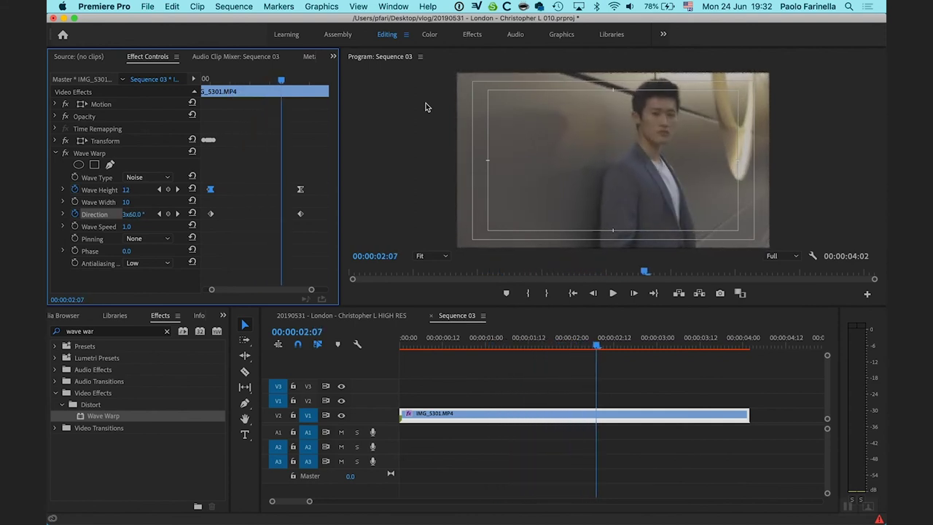
key("Right")
key("Right")
key("Right")
key("Right")
key("Right")
key("Right")
key("Right")
key("Right")
key("Right")
key("Right")
key("Right")
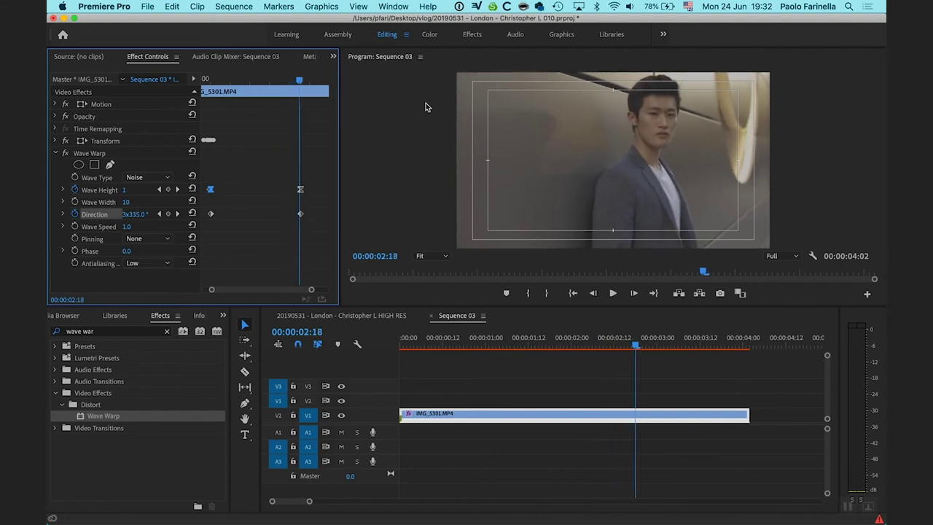
key("Right")
key("Right")
Enlarge the program monitor, play the effect back, and expand the Wave Height graphs.
left_click(402, 349)
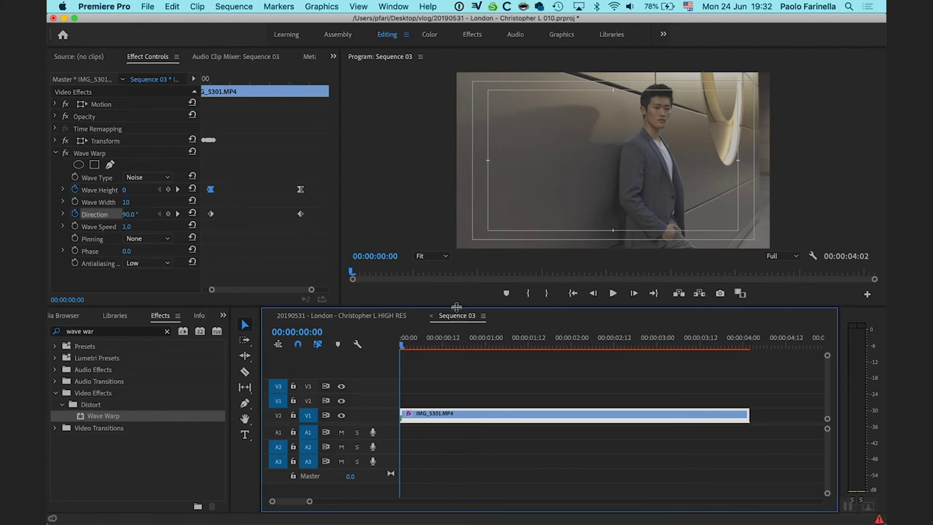
left_click_drag(456, 307, 458, 393)
key("space")
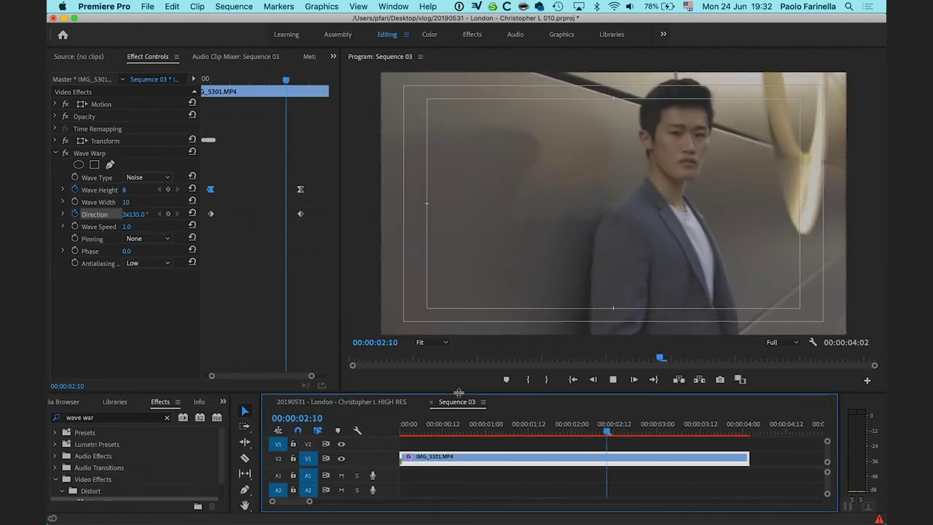
key("space")
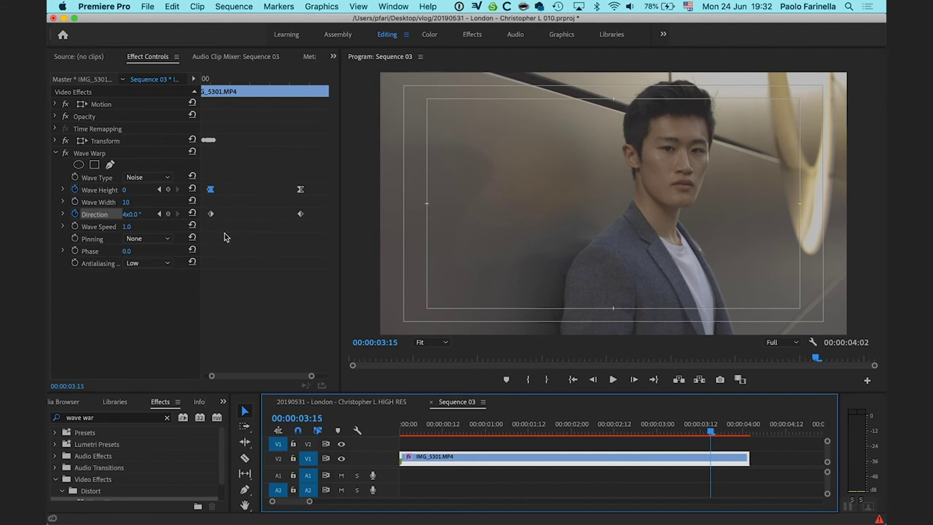
left_click(62, 190)
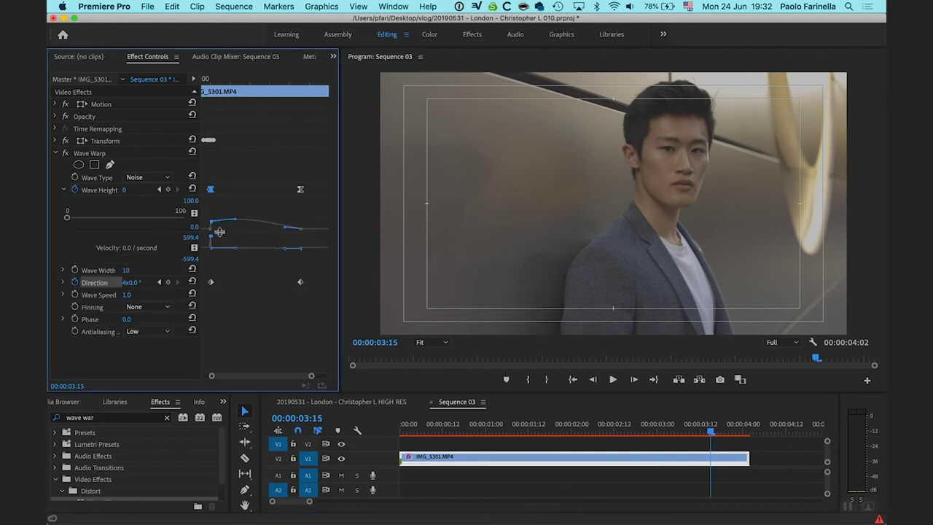
Check the Wave Height keyframe at frame 13 and the mid-clip distortion.
left_click(208, 79)
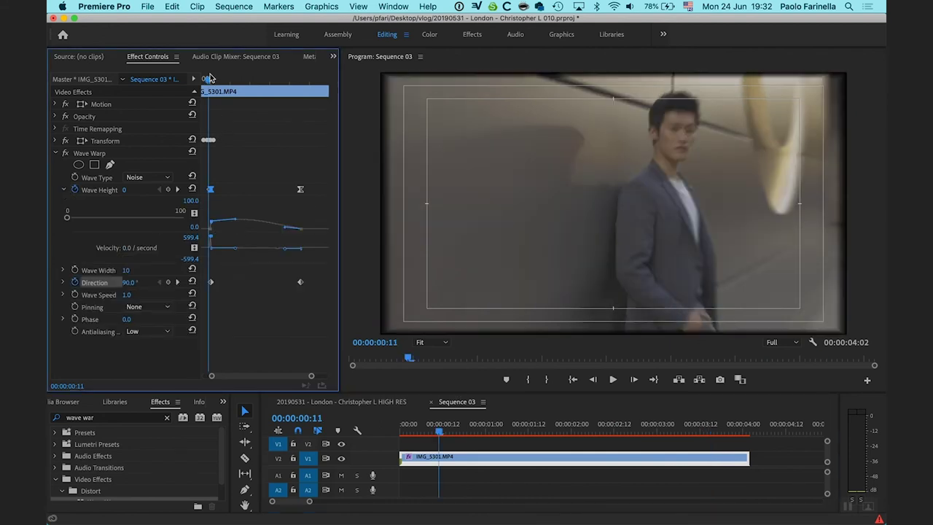
left_click(177, 189)
key("Right")
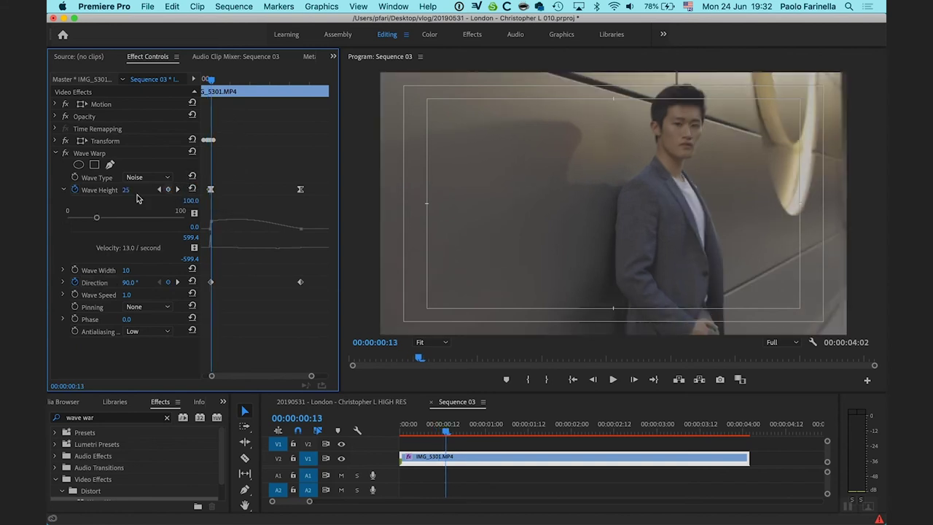
left_click_drag(212, 80, 241, 139)
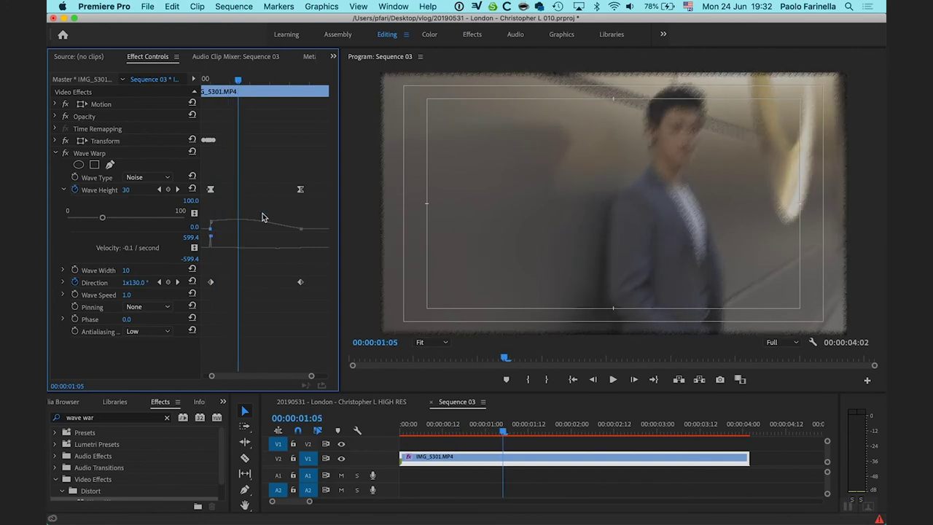
left_click(159, 190)
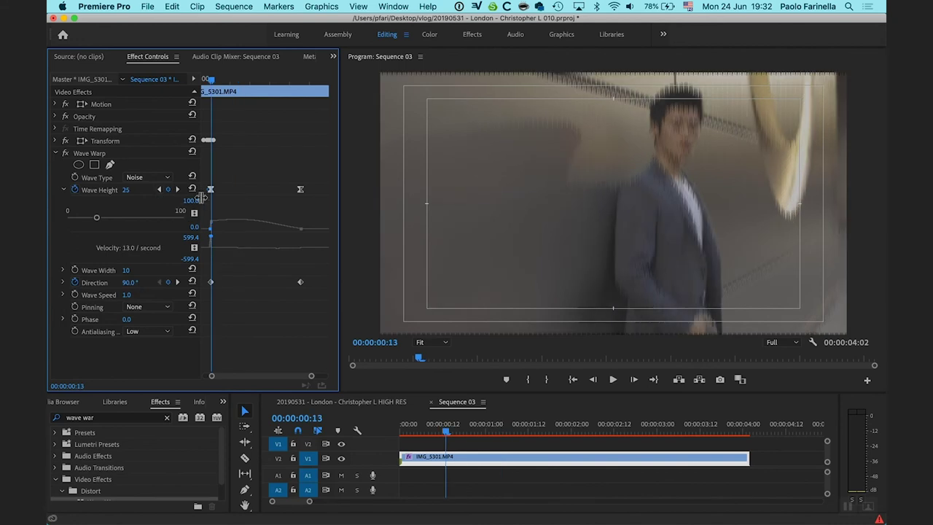
Reshape the Wave Height easing curve so the height eases down after the peak.
left_click_drag(311, 376, 261, 376)
left_click(227, 191)
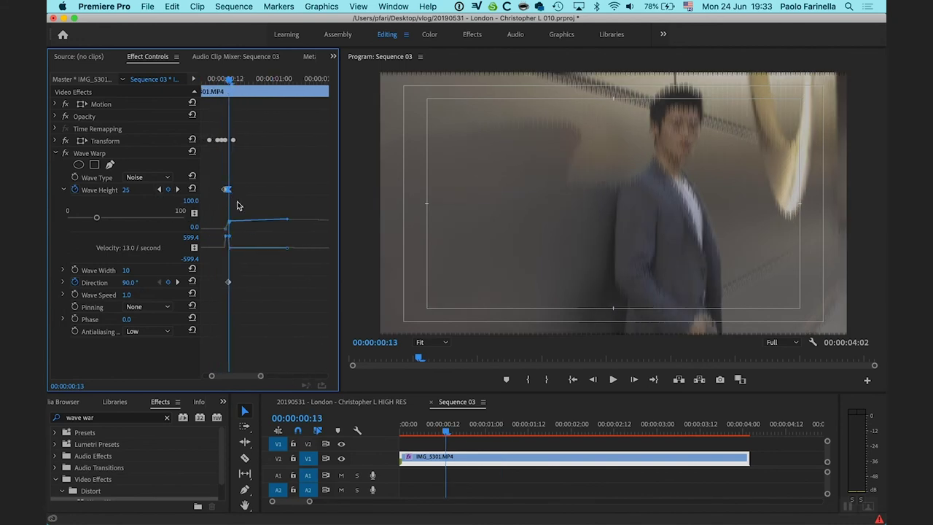
left_click_drag(286, 222, 295, 222)
left_click_drag(260, 376, 315, 373)
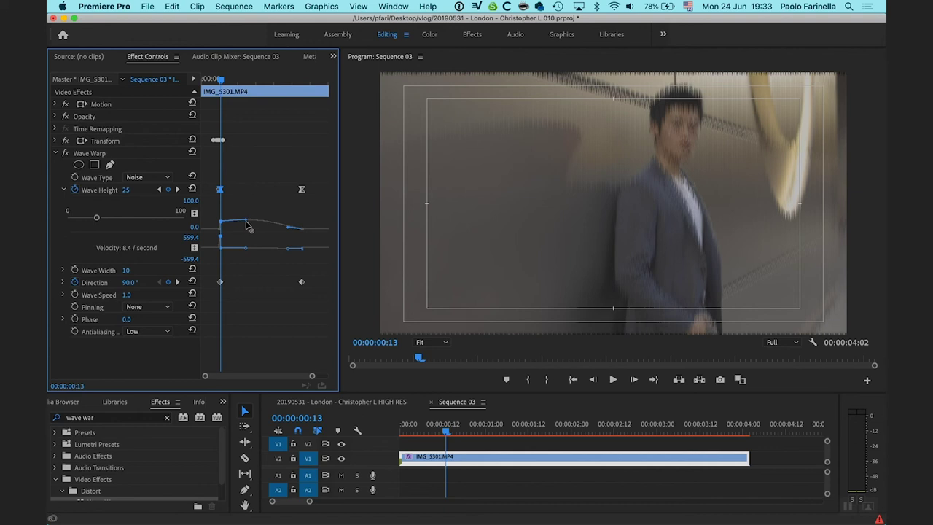
left_click_drag(246, 222, 254, 228)
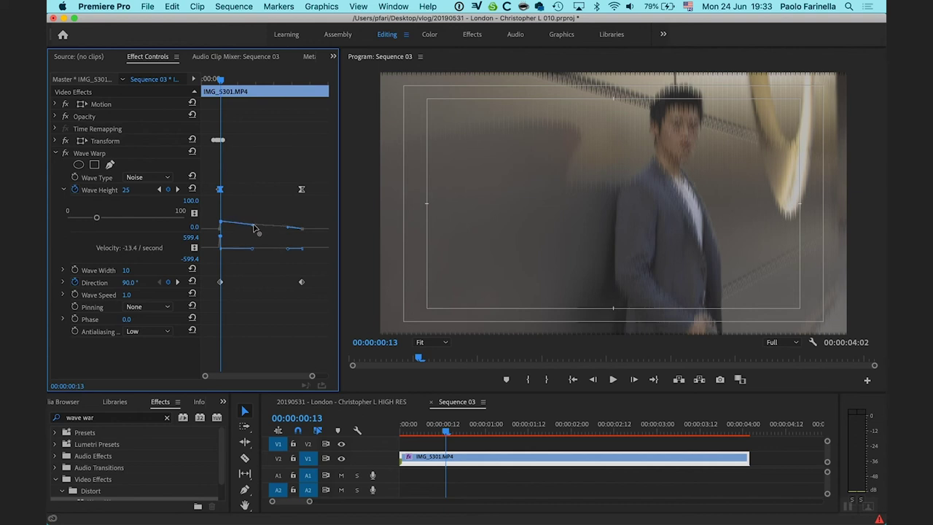
Preview from just before the distortion, then switch to the HIGH RES London sequence.
left_click(208, 79)
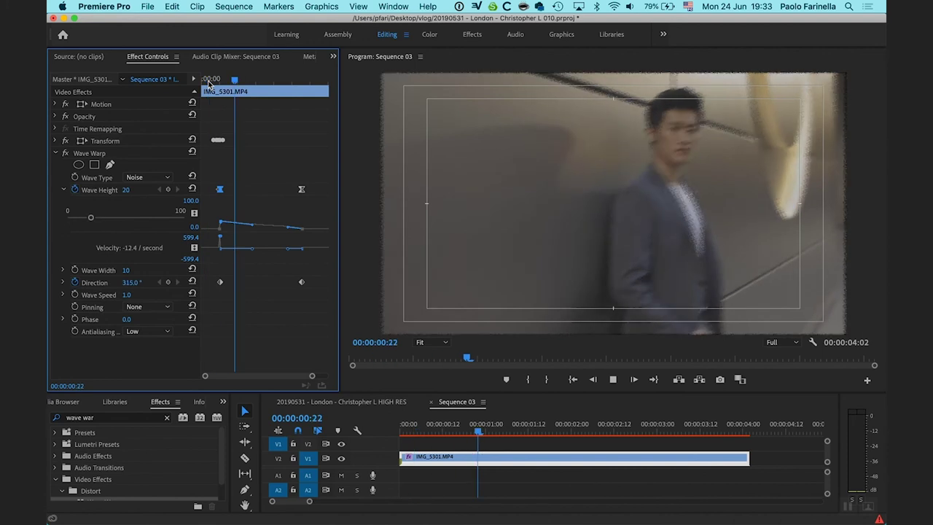
key("space")
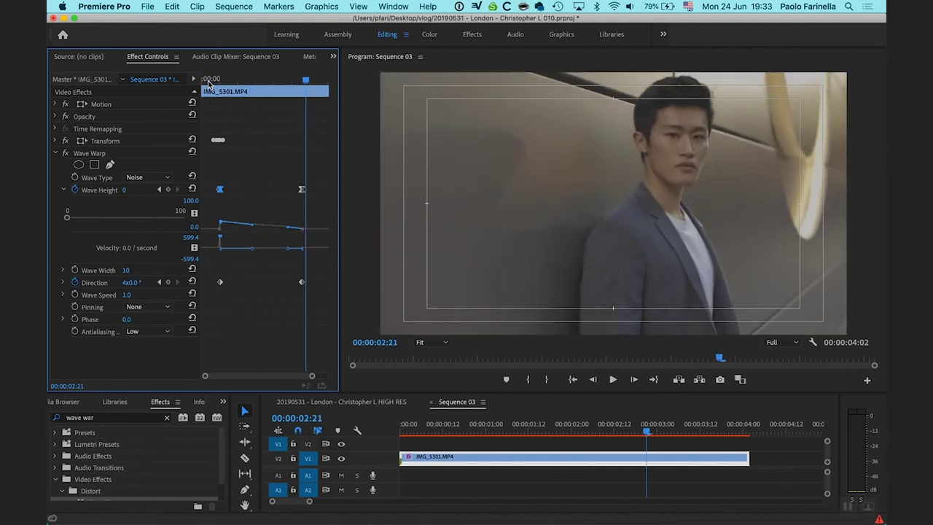
left_click(391, 403)
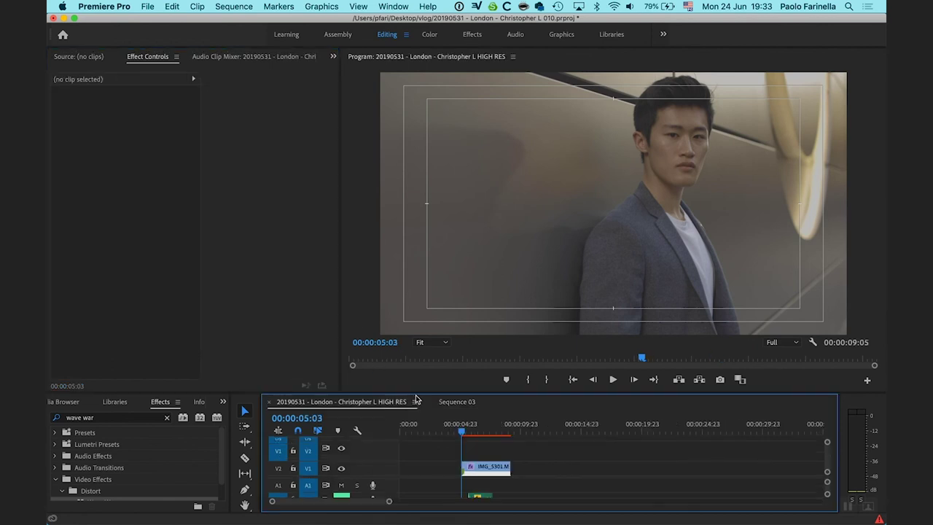
Enlarge the timeline panel to reveal more tracks, including the Grading clip.
left_click_drag(417, 392, 417, 334)
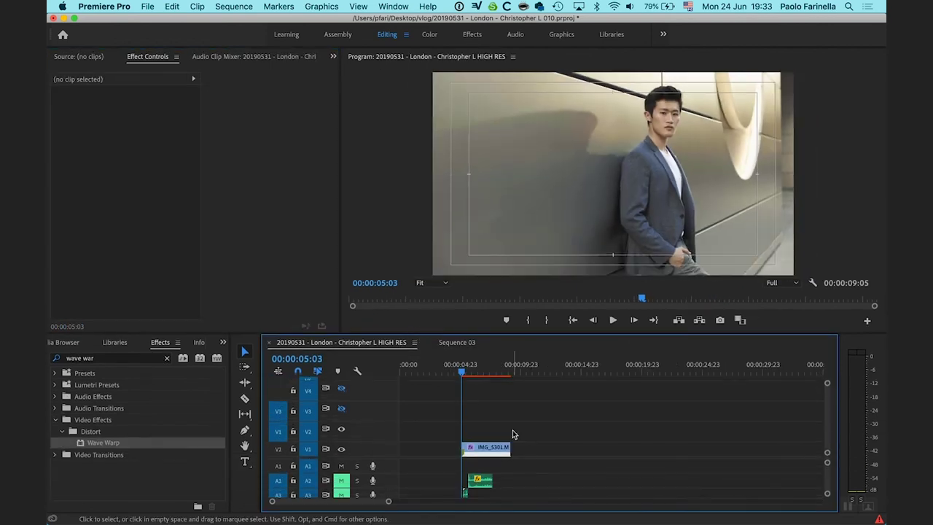
scroll(513, 434, "down", 2)
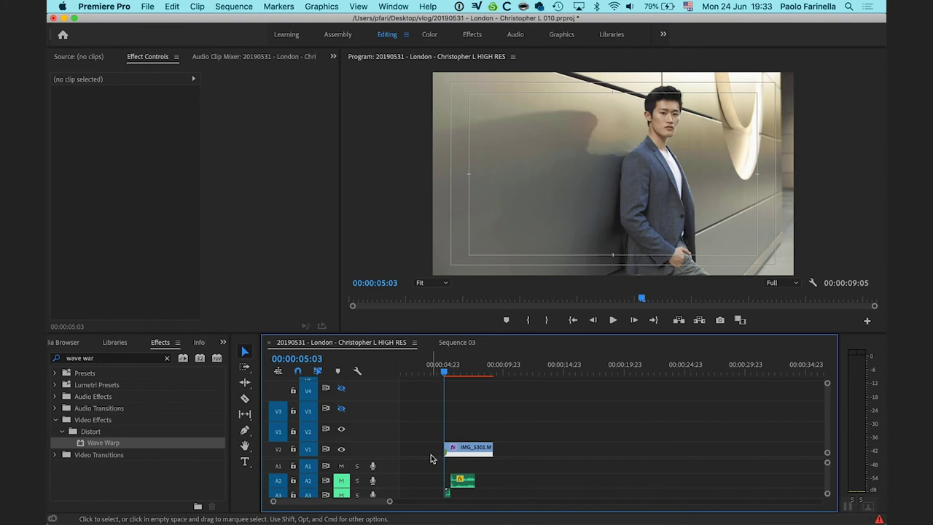
left_click_drag(415, 333, 415, 289)
Play the A3 sound alone with A2 muted, then A2's TV static with A3 muted.
left_click(341, 466)
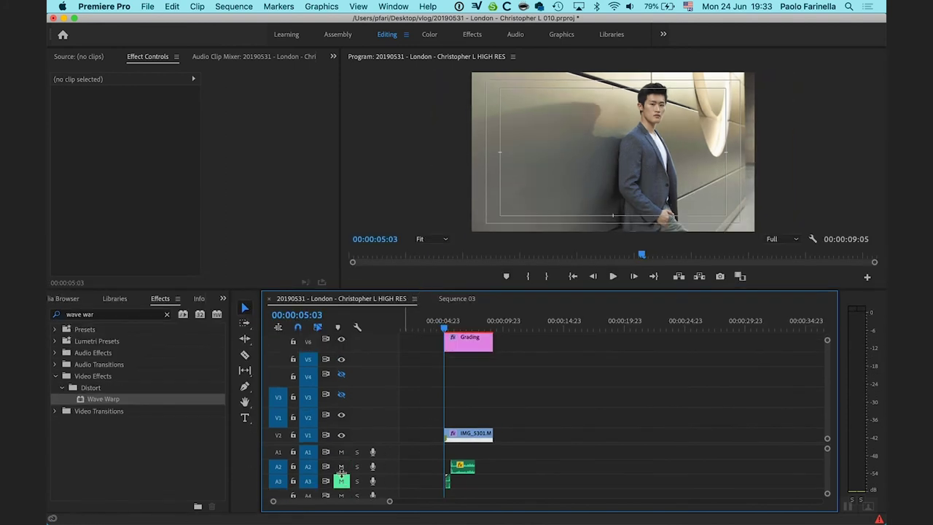
left_click(342, 481)
left_click(342, 467)
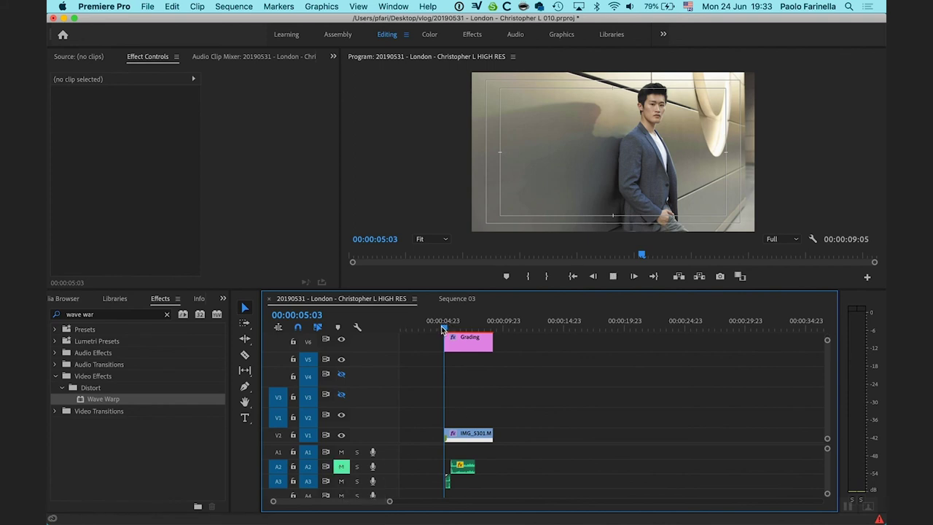
key("space")
key("space")
key("space")
left_click(341, 481)
left_click(341, 467)
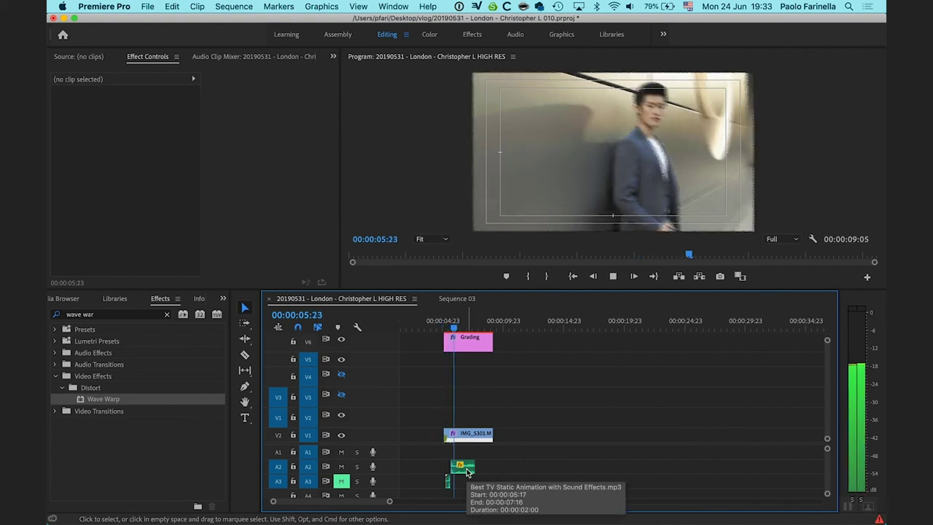
key("space")
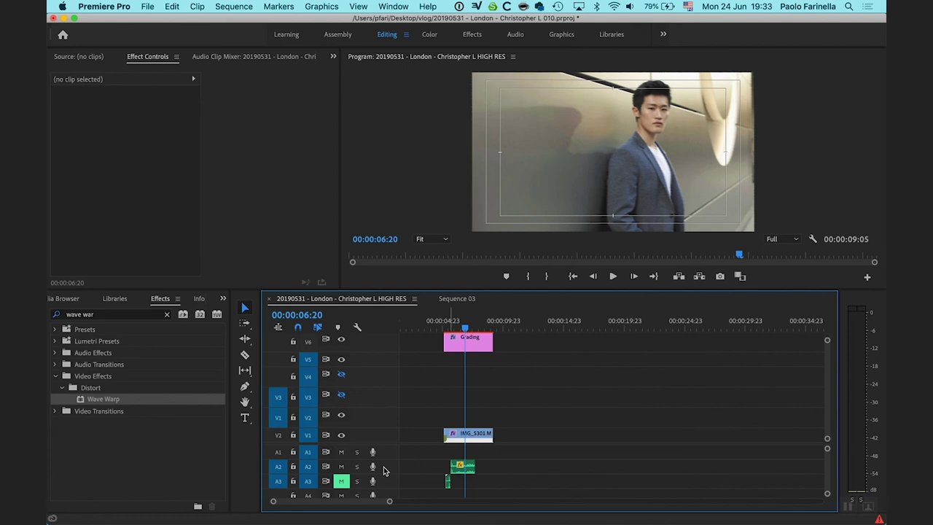
Select the A2 static clip and reveal its source file in the project.
left_click(470, 468)
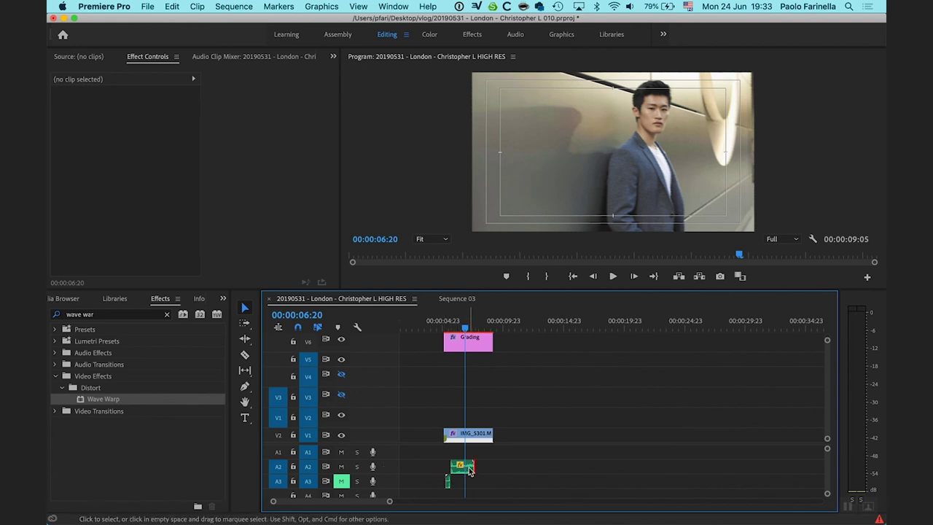
right_click(470, 468)
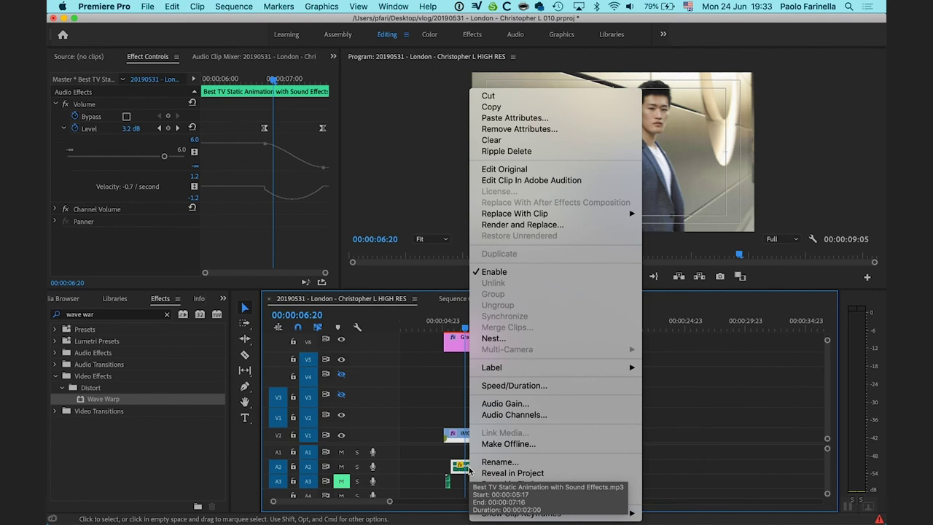
left_click(500, 473)
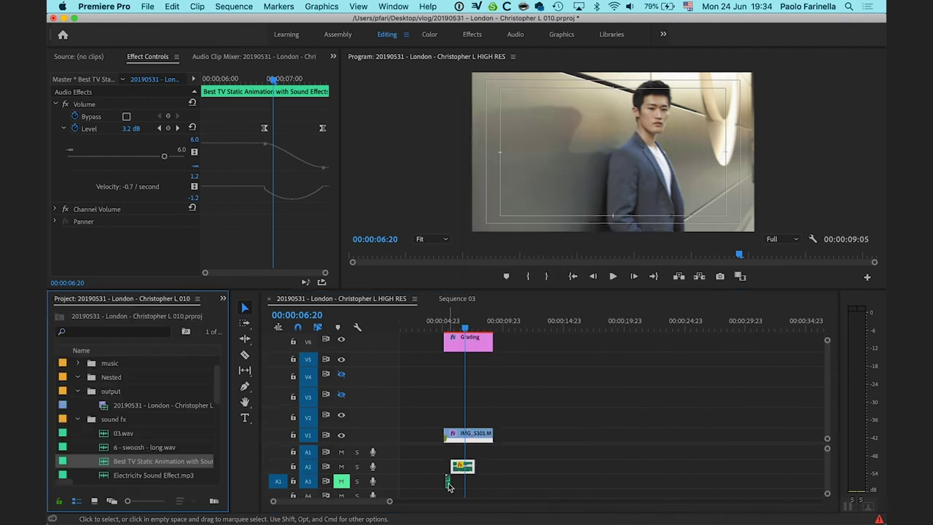
Paste both A2 and A3 static clips at the start of Sequence 03.
left_click_drag(436, 464, 482, 488)
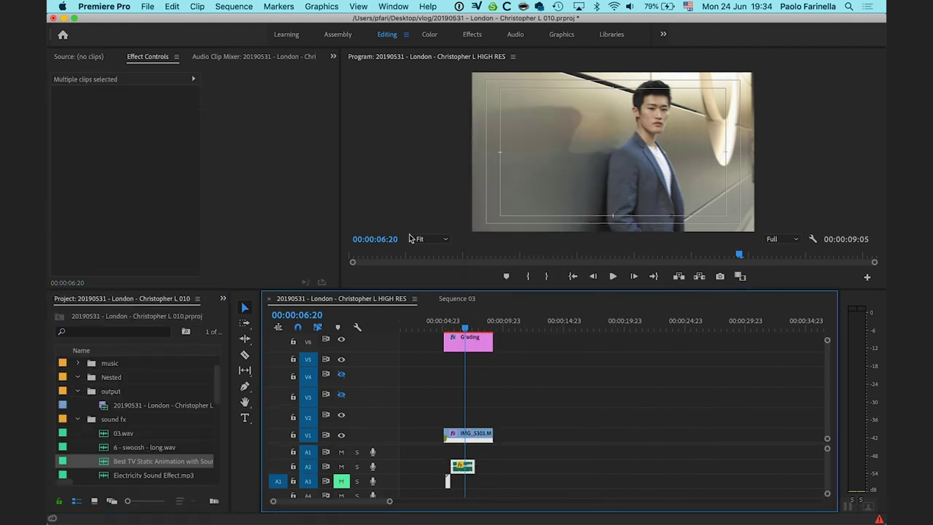
left_click(456, 298)
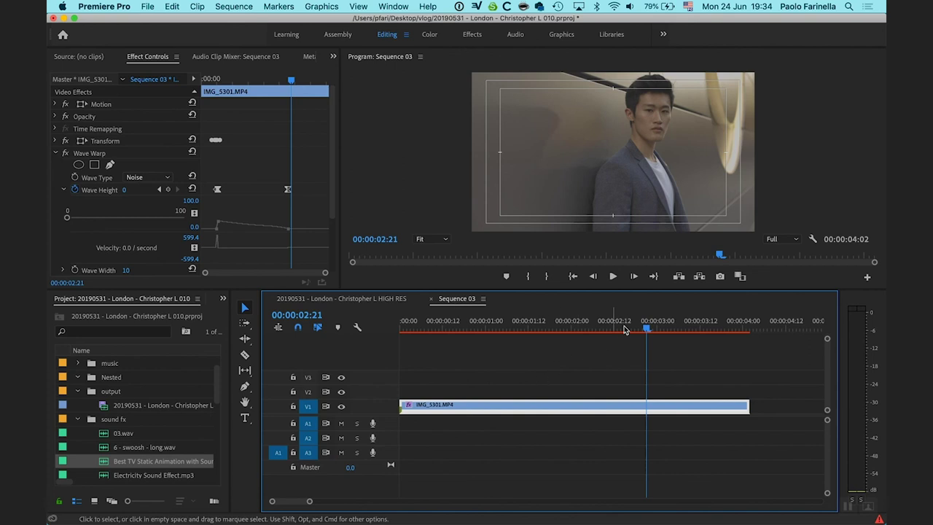
key("Home")
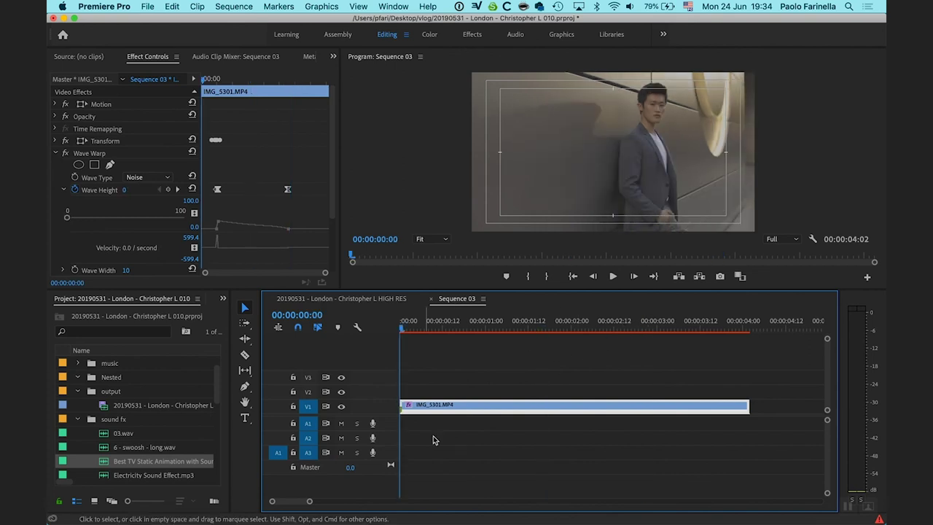
key("super+v")
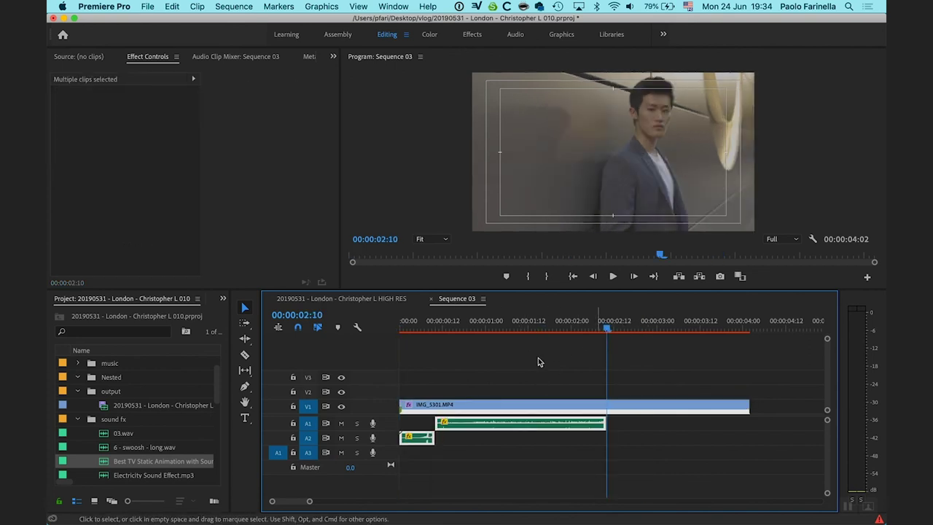
key("Home")
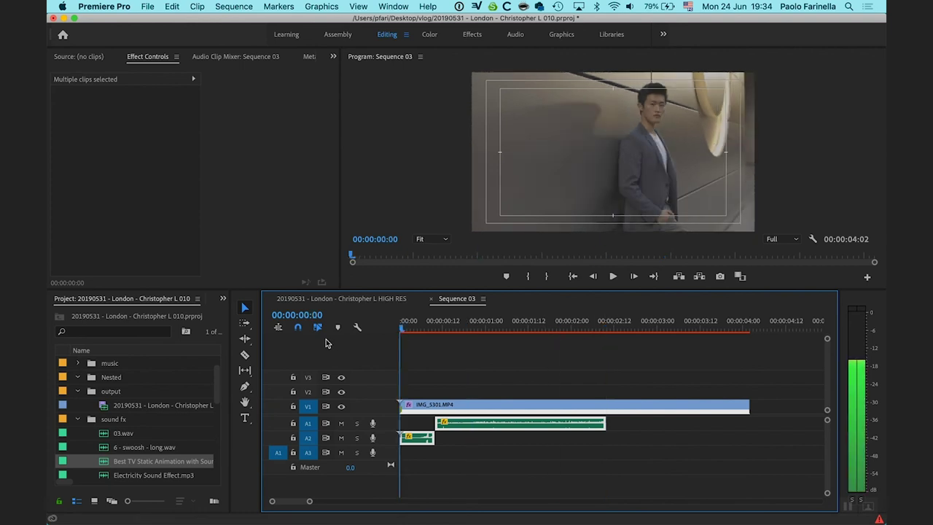
key("space")
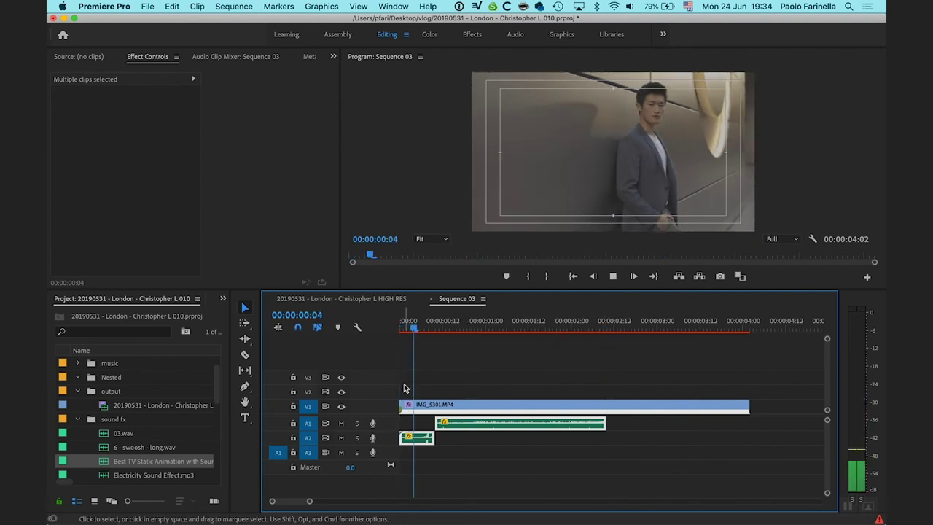
key("space")
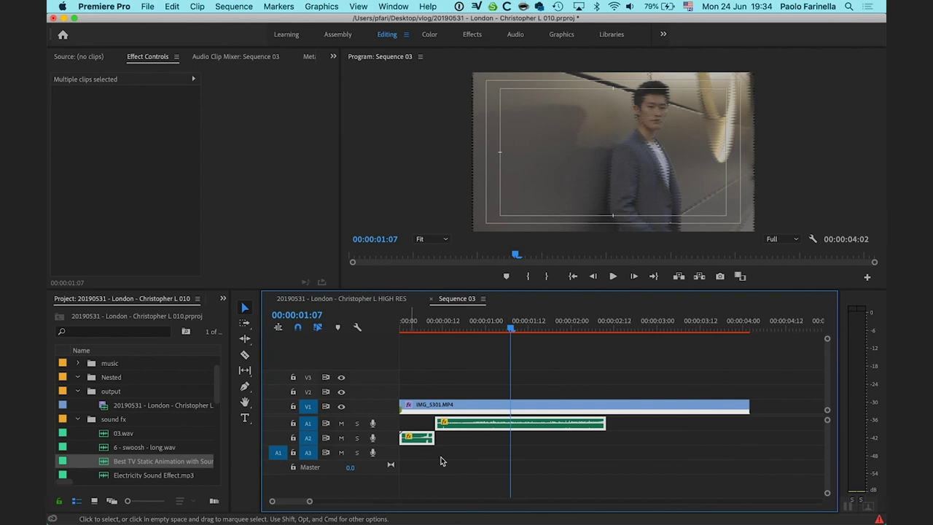
left_click(341, 423)
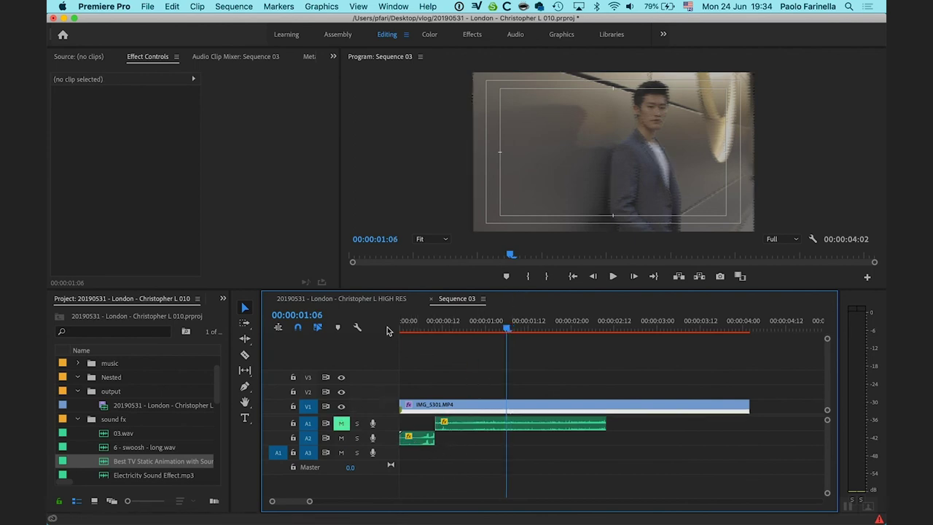
key("Home")
key("space")
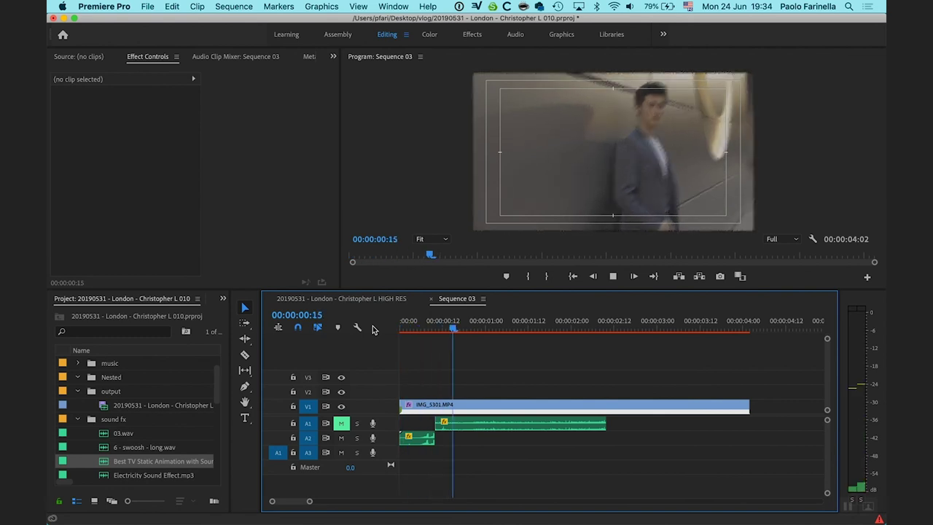
key("space")
key("Home")
key("space")
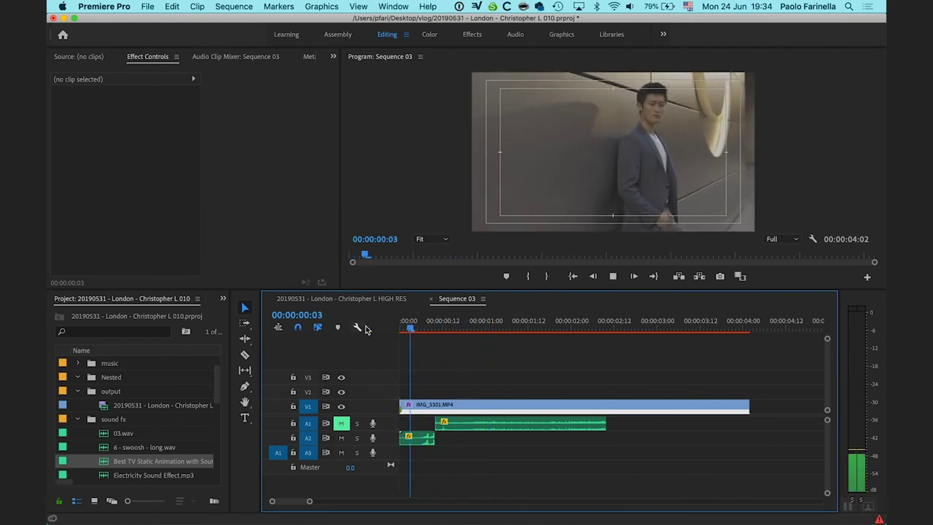
key("space")
left_click_drag(447, 333, 400, 329)
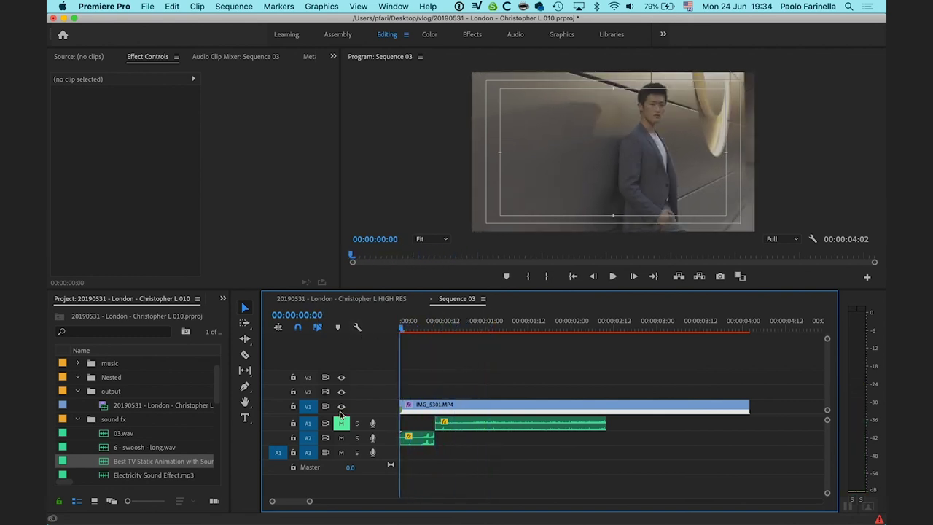
left_click(340, 425)
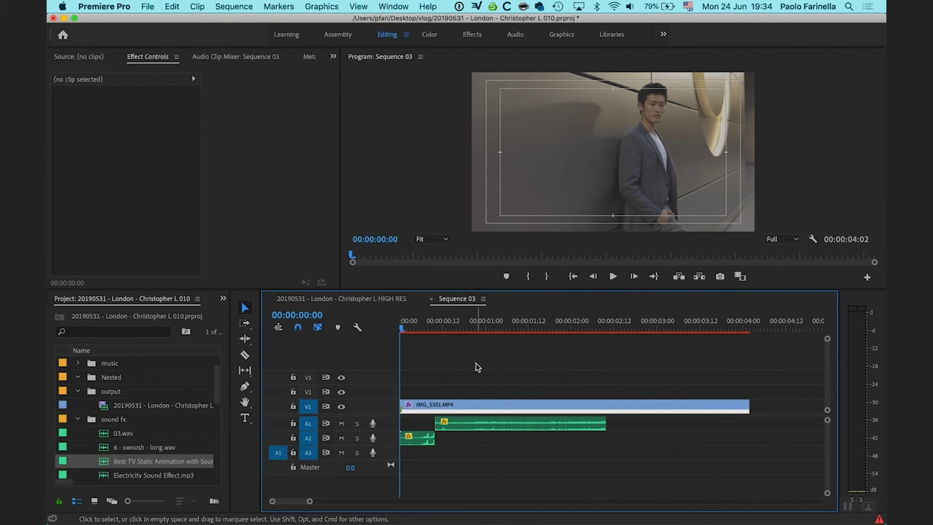
key("space")
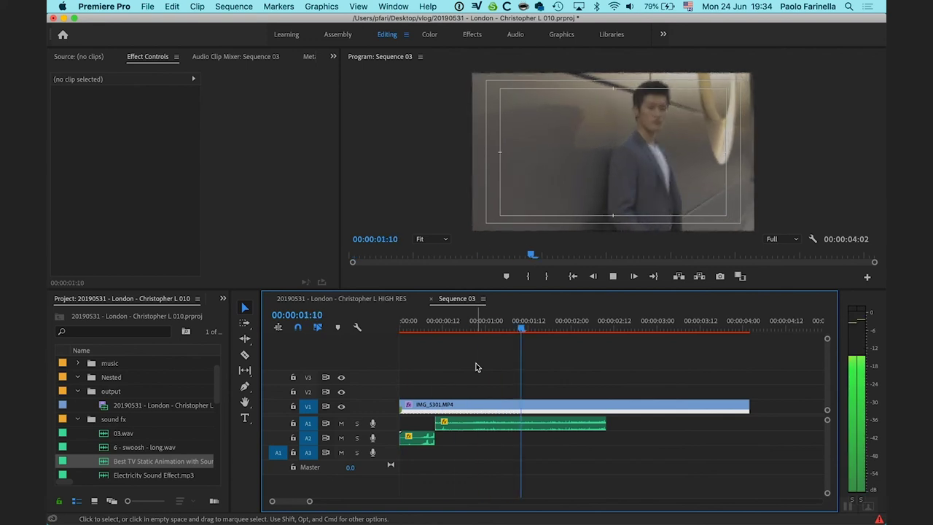